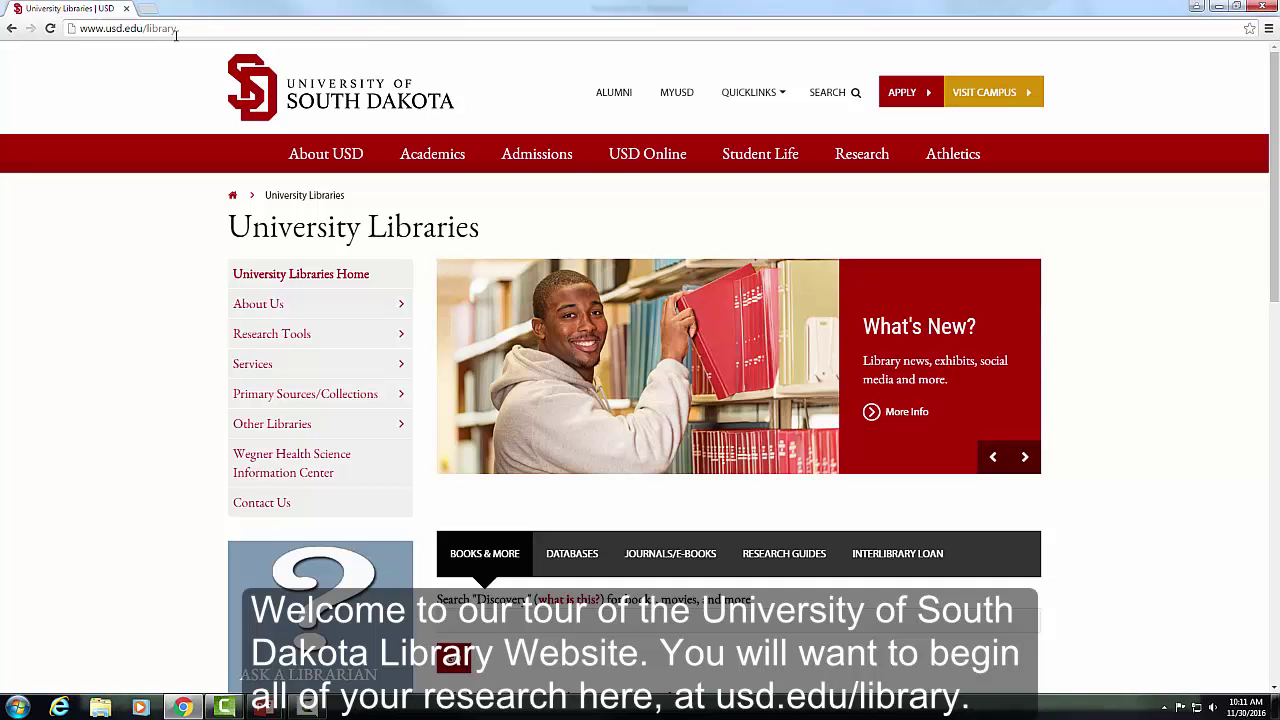
# - Open the Subject Specialists page from the About Us menu
pyautogui.moveTo(189, 33); pyautogui.dragTo(66, 33)
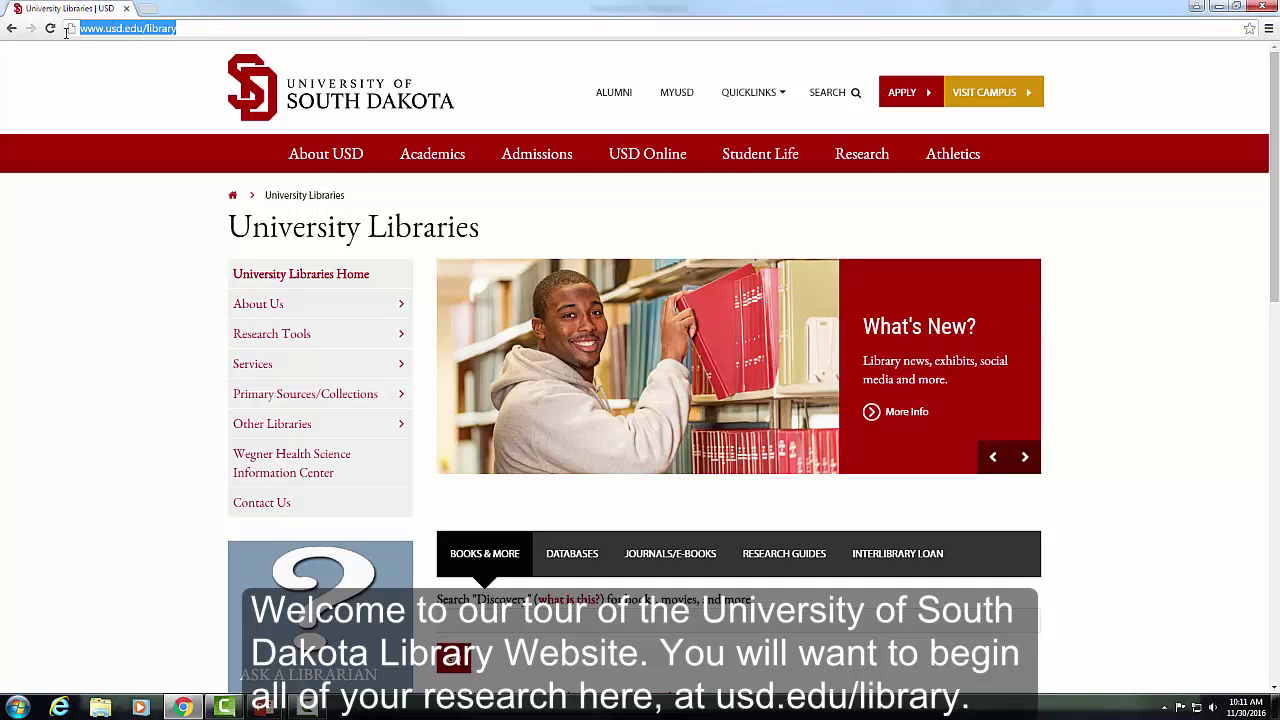
pyautogui.click(132, 89)
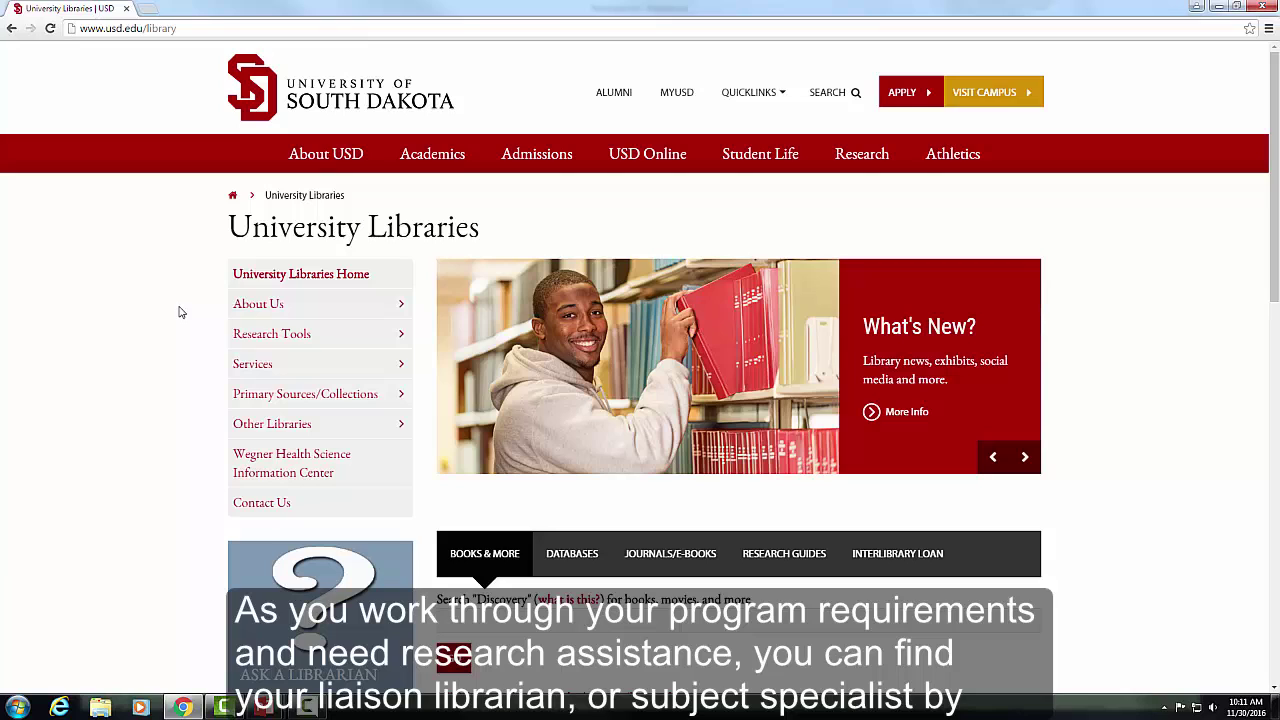
pyautogui.click(366, 309)
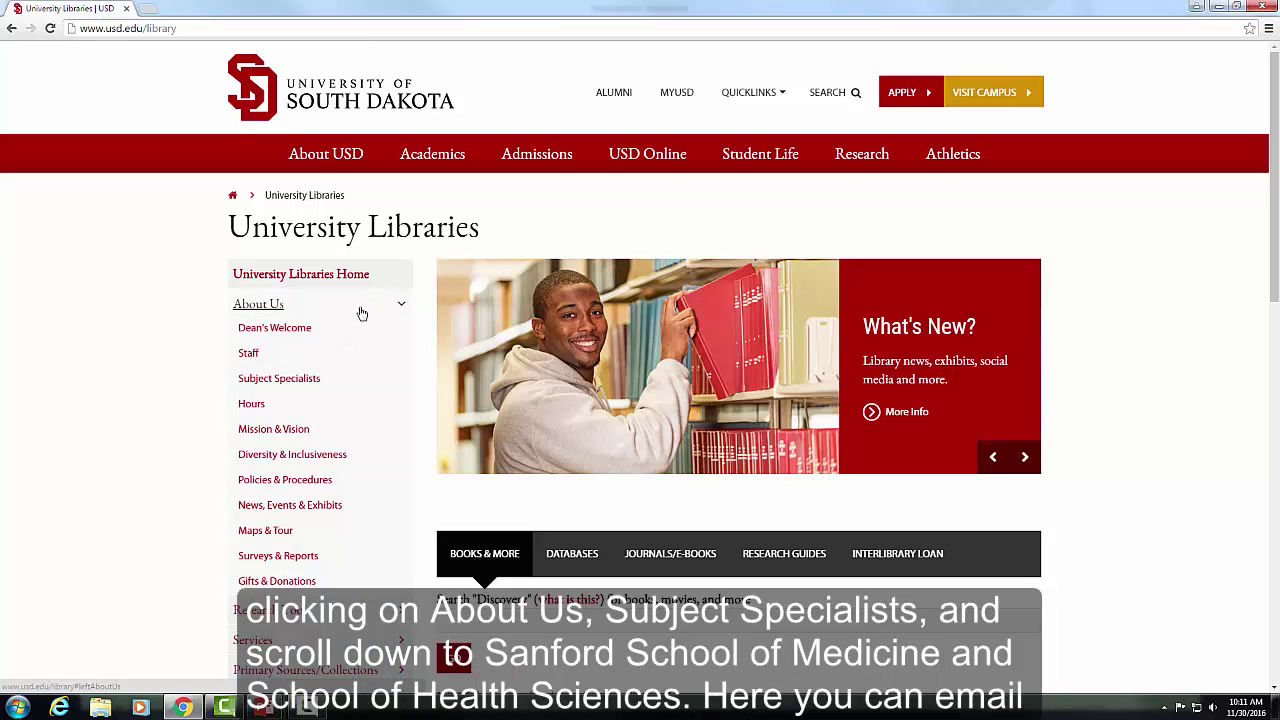
pyautogui.click(305, 381)
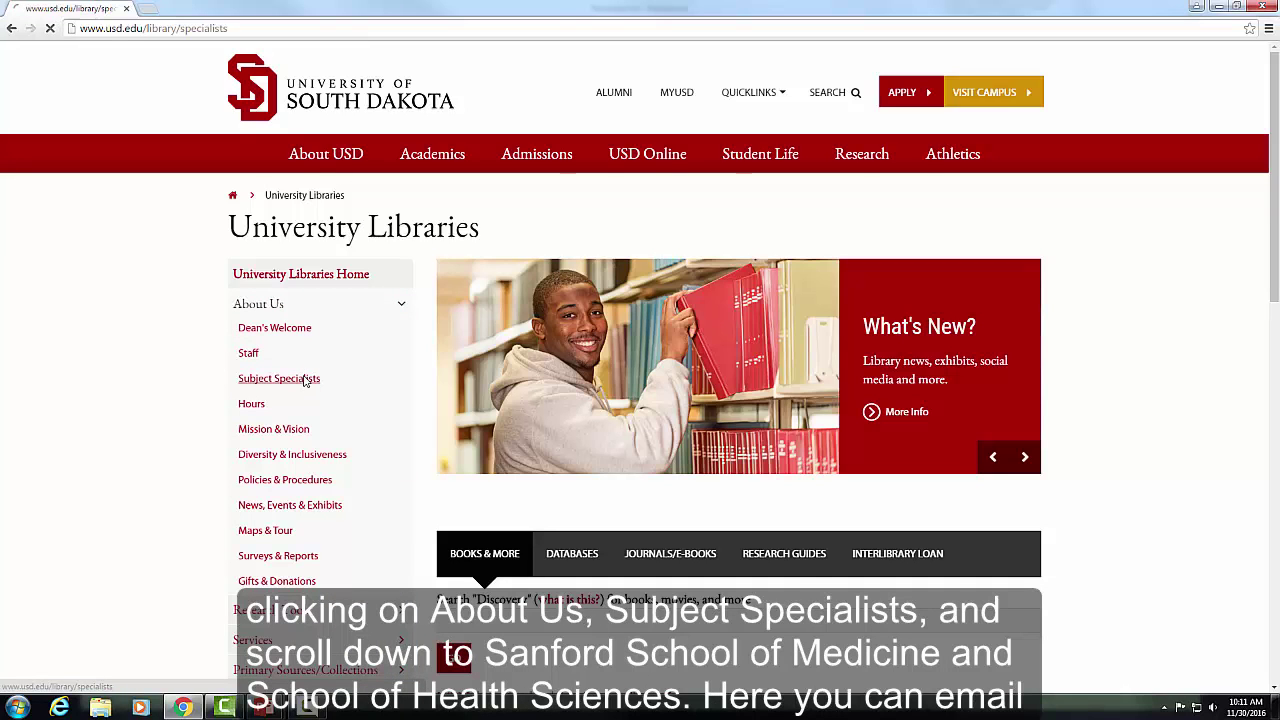
# - Review the Sanford School of Medicine and Social Work liaisons, then return to the library home page
pyautogui.scroll(-7, 1057, 428)
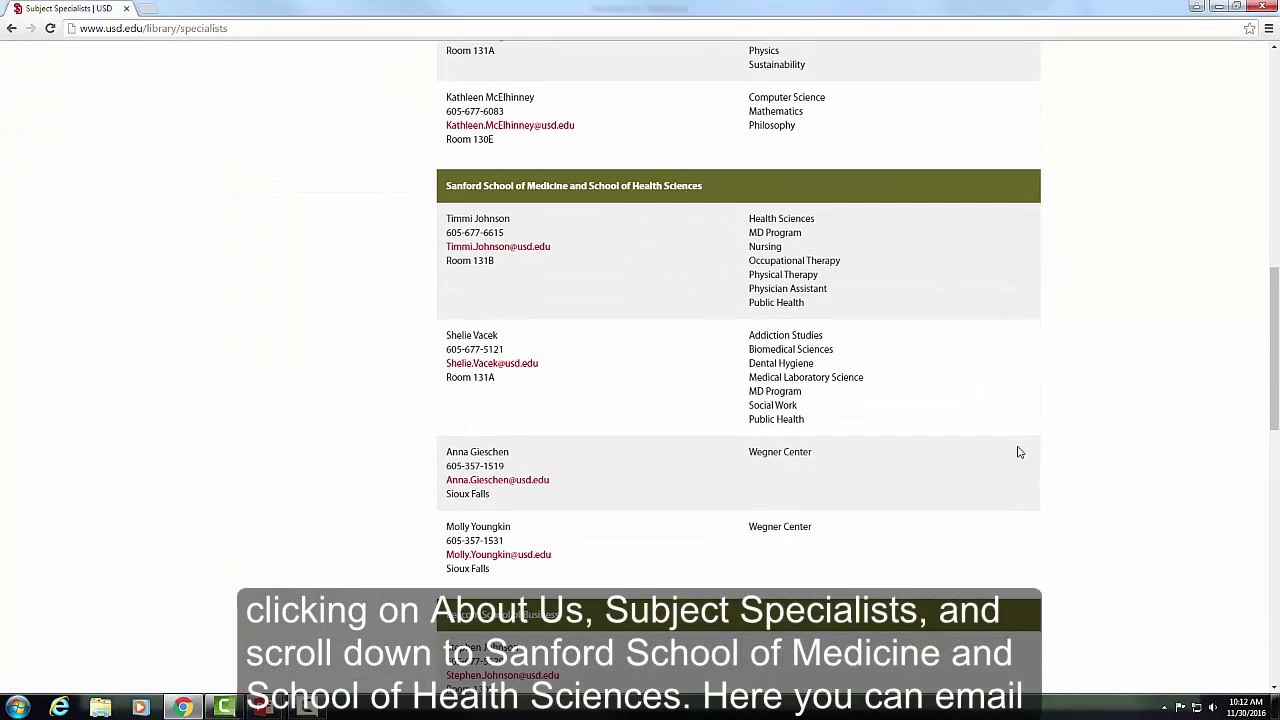
pyautogui.moveTo(800, 410); pyautogui.dragTo(747, 410)
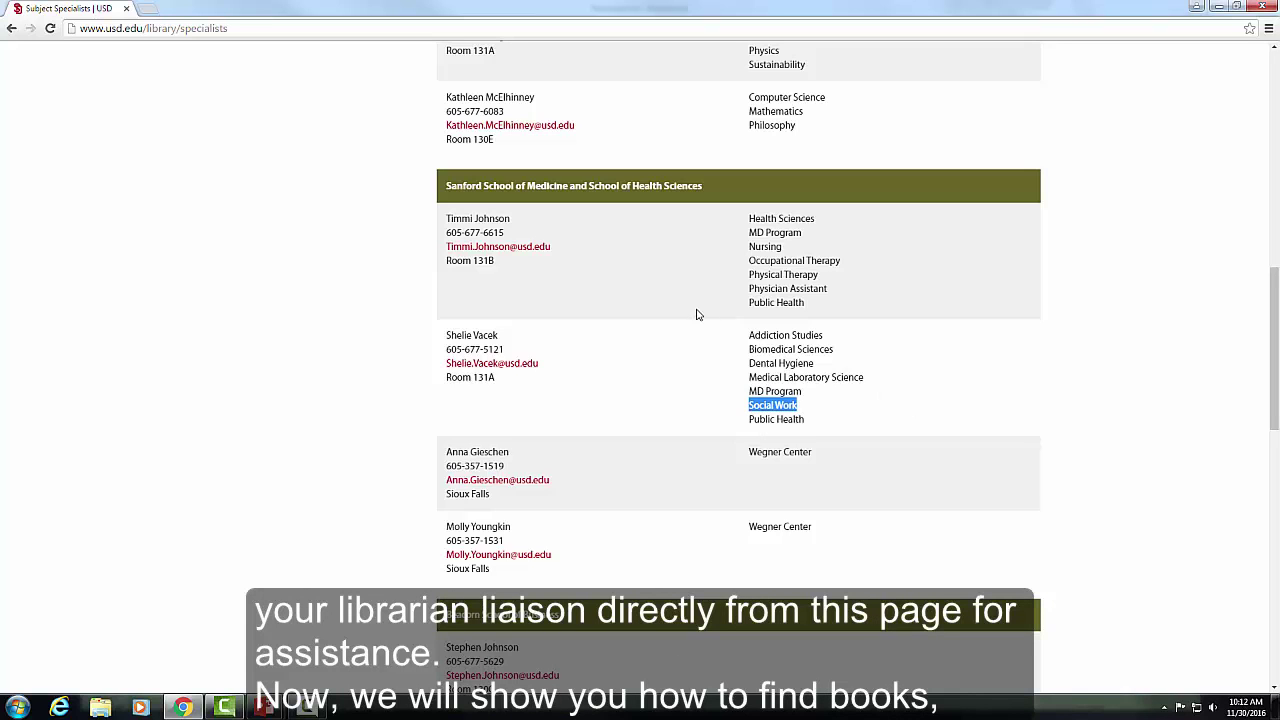
pyautogui.scroll(5, 185, 110)
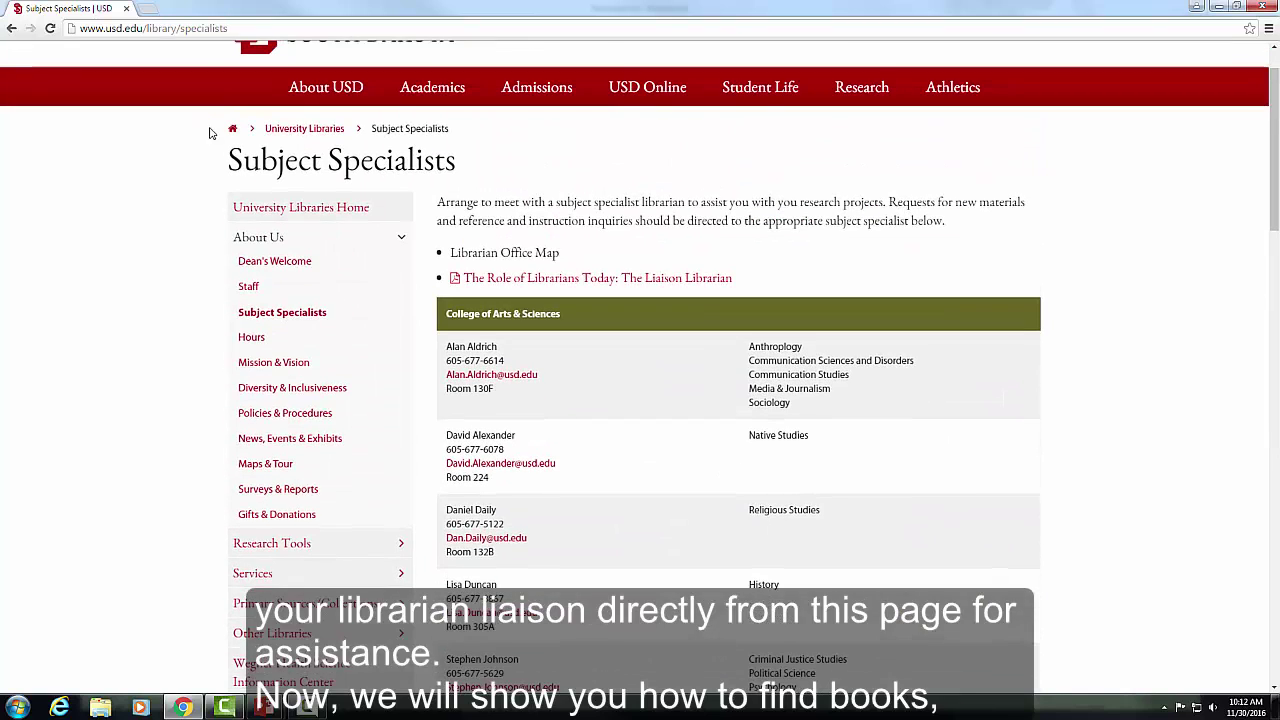
pyautogui.click(290, 129)
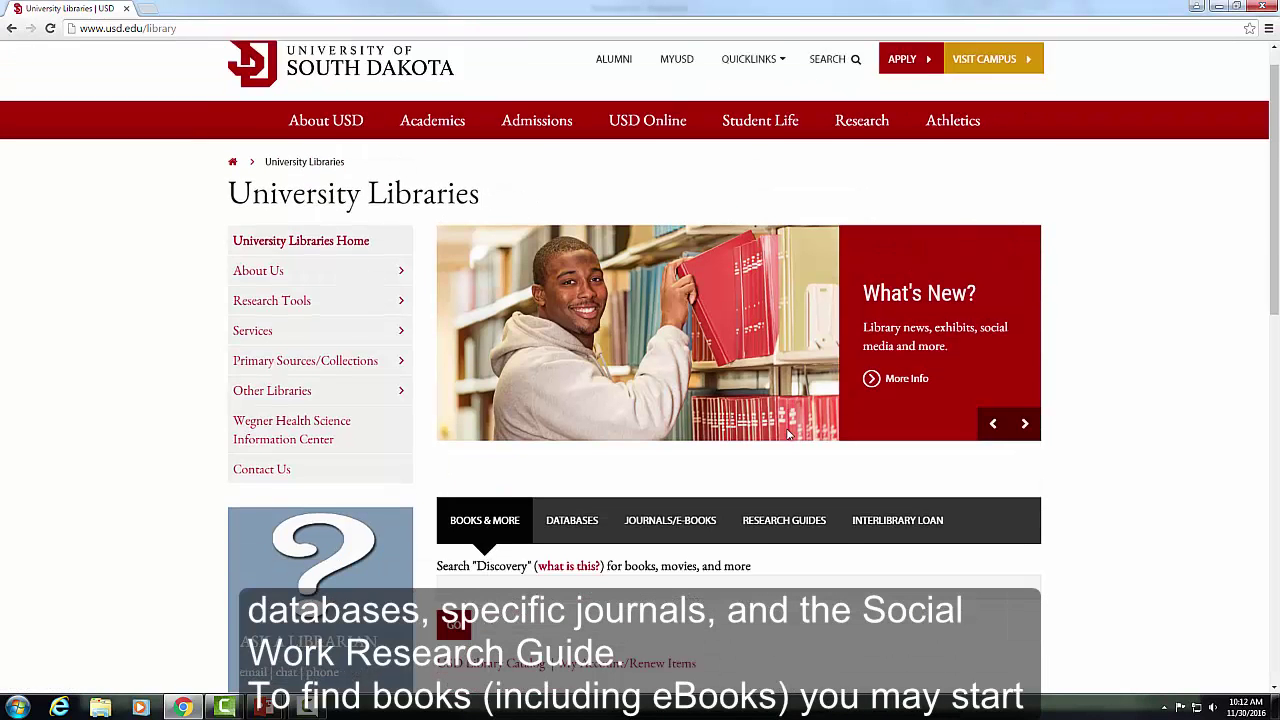
# - Open the USD Library Catalog's advanced search form in a new tab
pyautogui.scroll(-2, 780, 432)
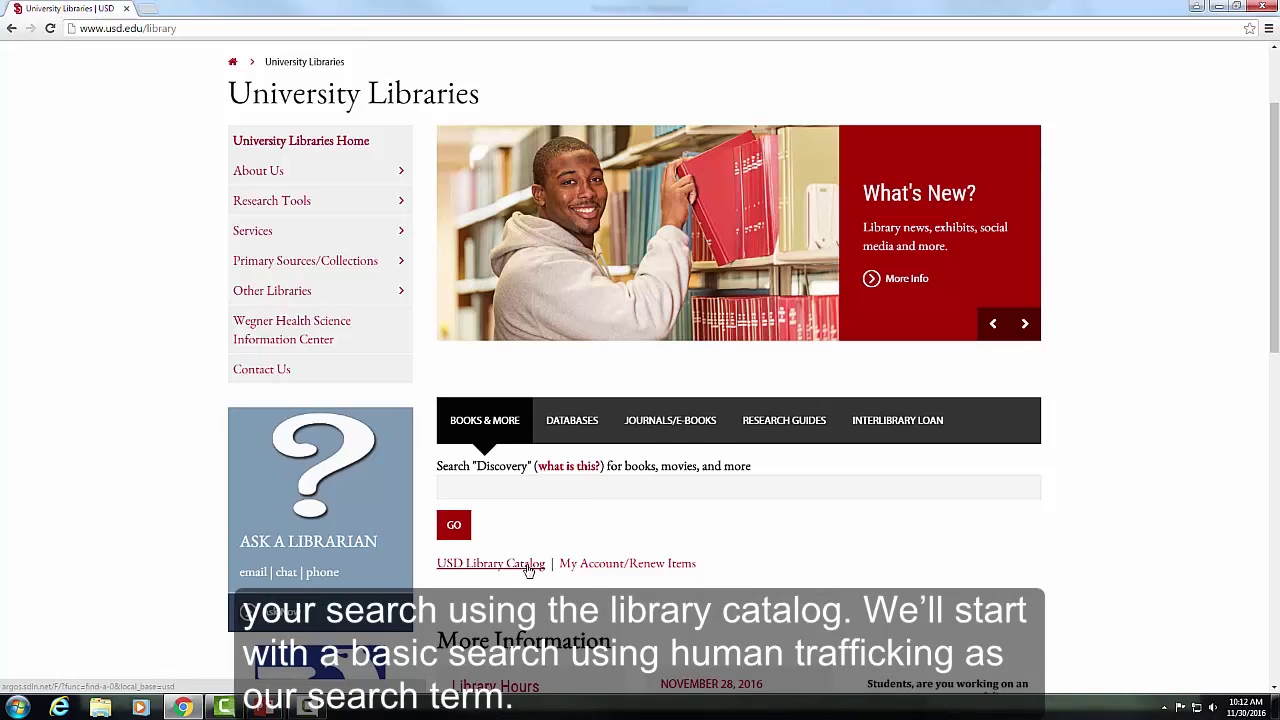
pyautogui.click(530, 566)
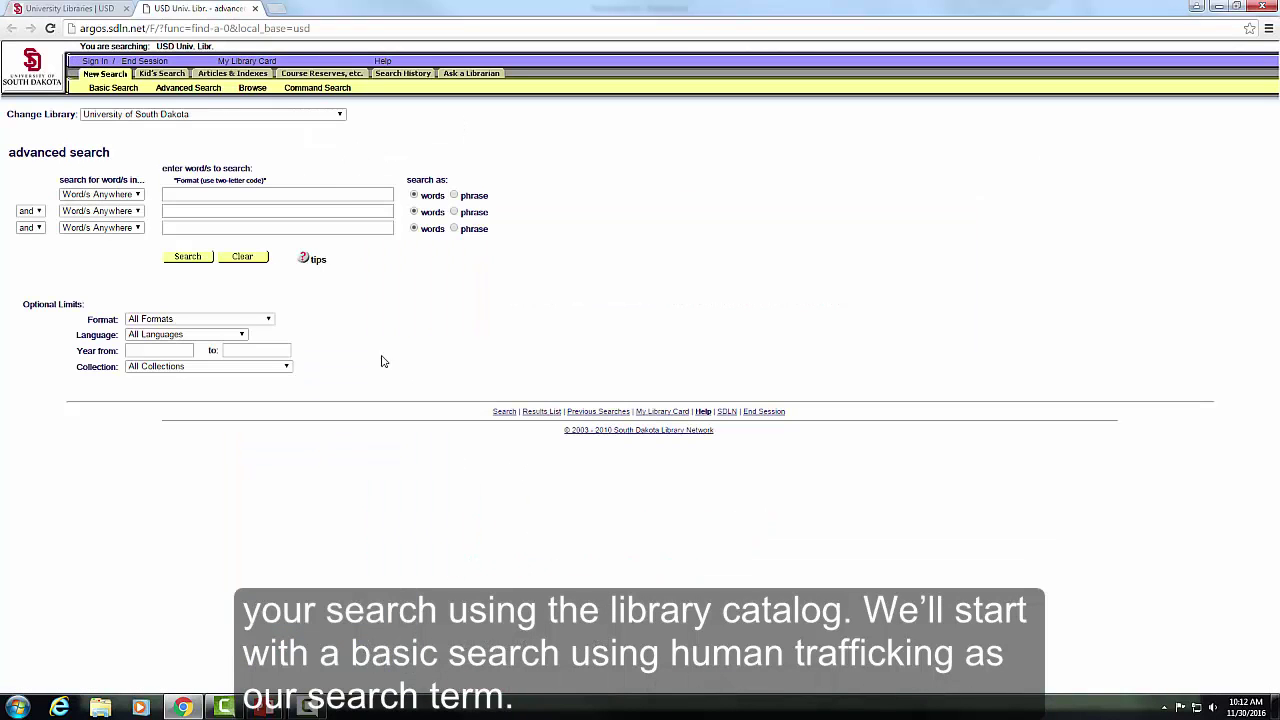
# - Search the catalog for 'human trafficking' and open record 9, 'Domestic minor sex trafficking'
pyautogui.click(320, 190)
pyautogui.write('huma')
pyautogui.click(314, 210)
pyautogui.click(188, 257)
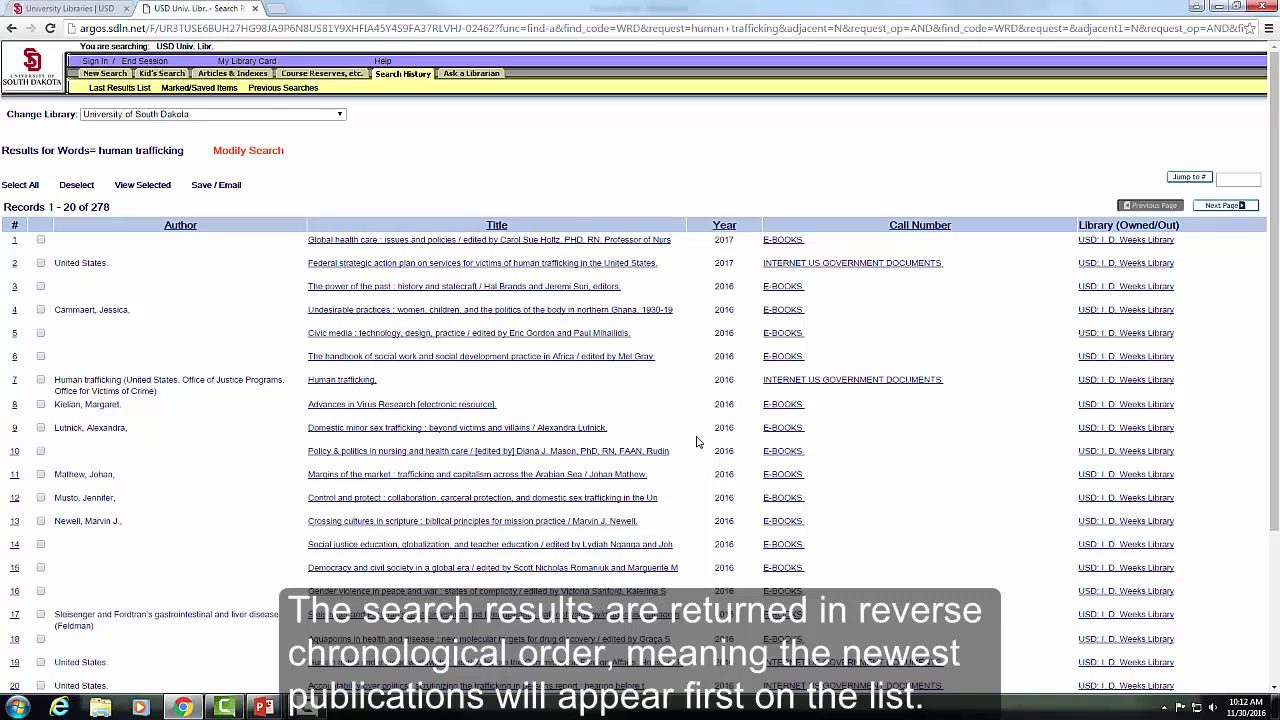
pyautogui.moveTo(616, 430); pyautogui.dragTo(307, 428)
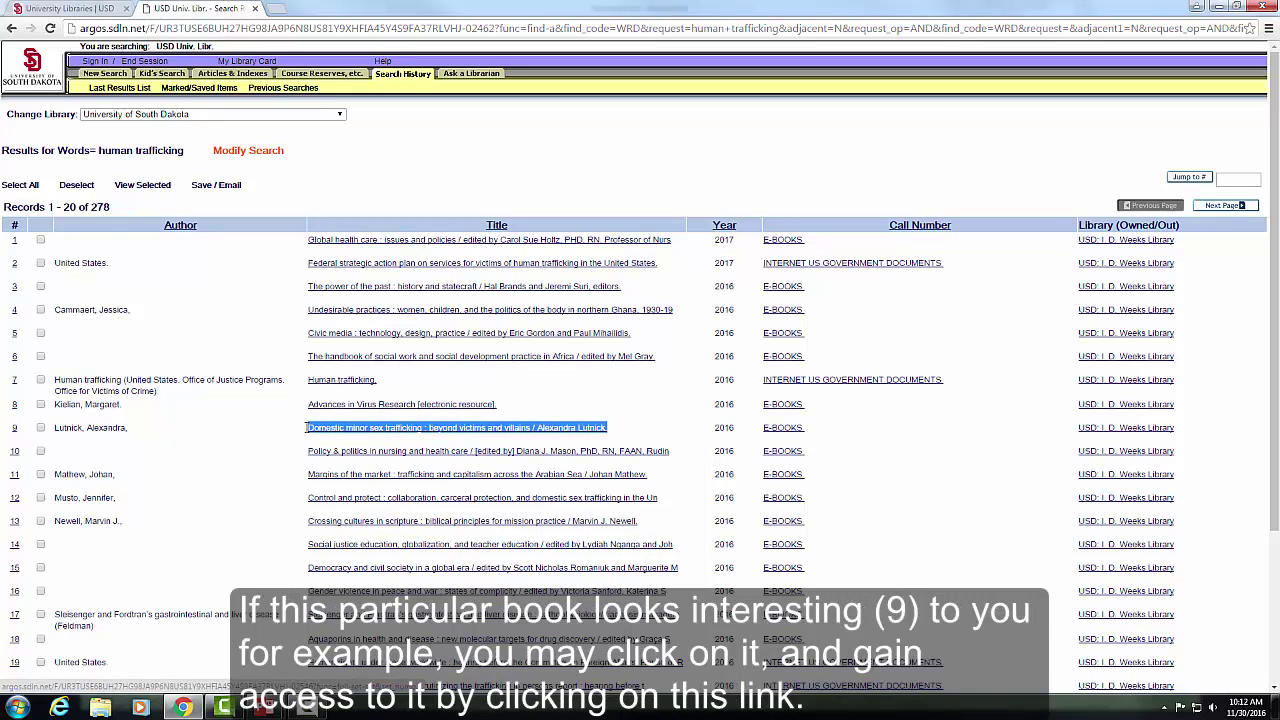
pyautogui.click(487, 431)
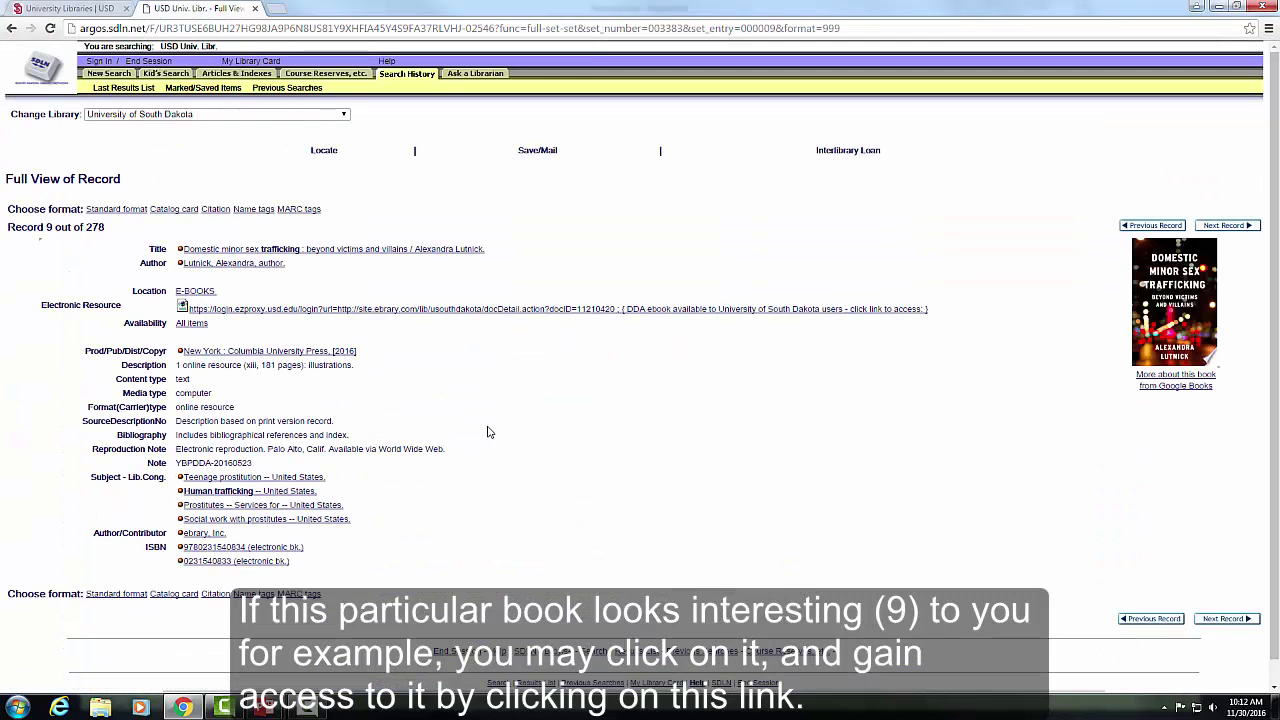
# - Open the book's electronic copy in the ProQuest ebrary reader, maximized
pyautogui.click(387, 313)
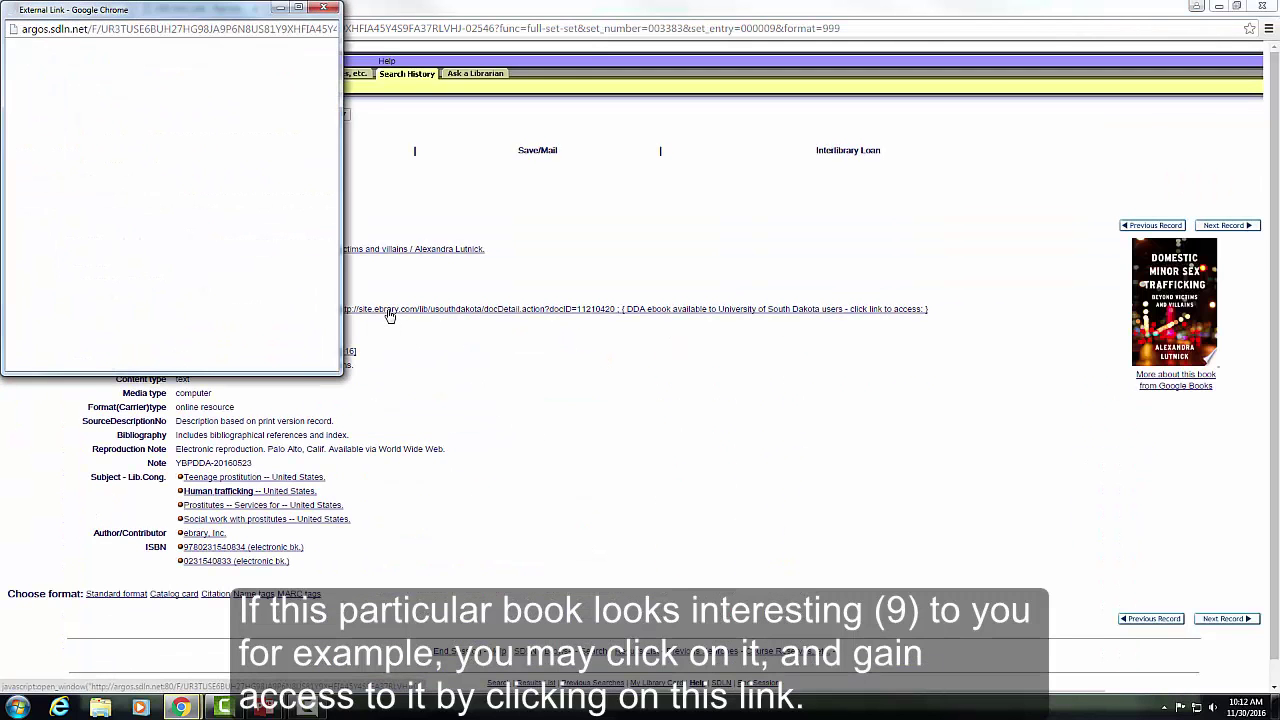
pyautogui.click(298, 7)
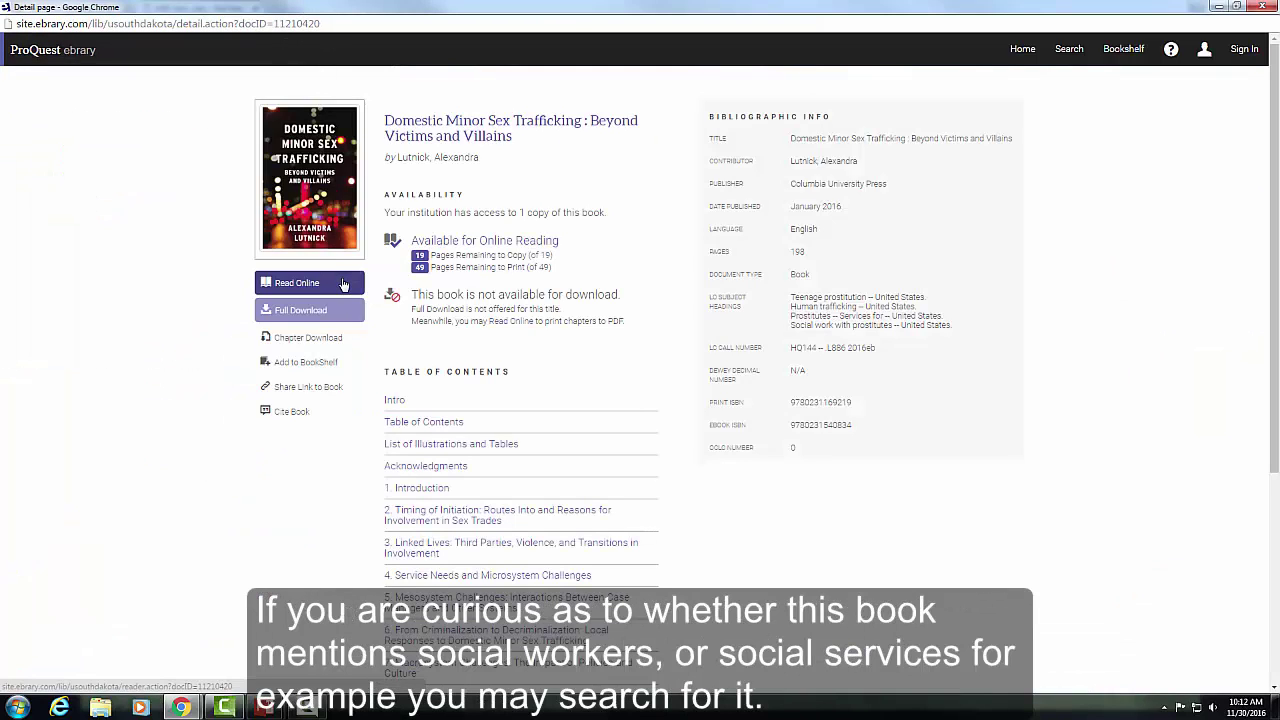
pyautogui.click(343, 285)
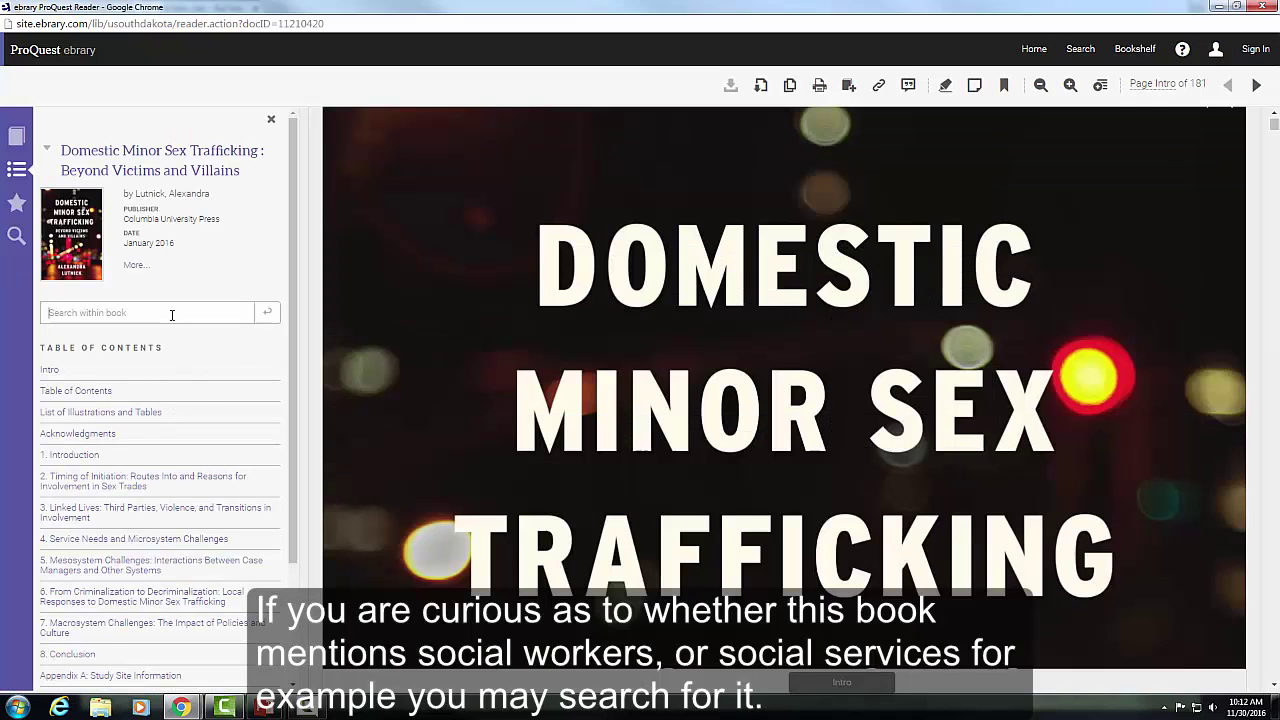
# - Search the book for 'social services', view the chapter 6 hits, and close the reader
pyautogui.click(172, 315)
pyautogui.write('social services')
pyautogui.press('Return')
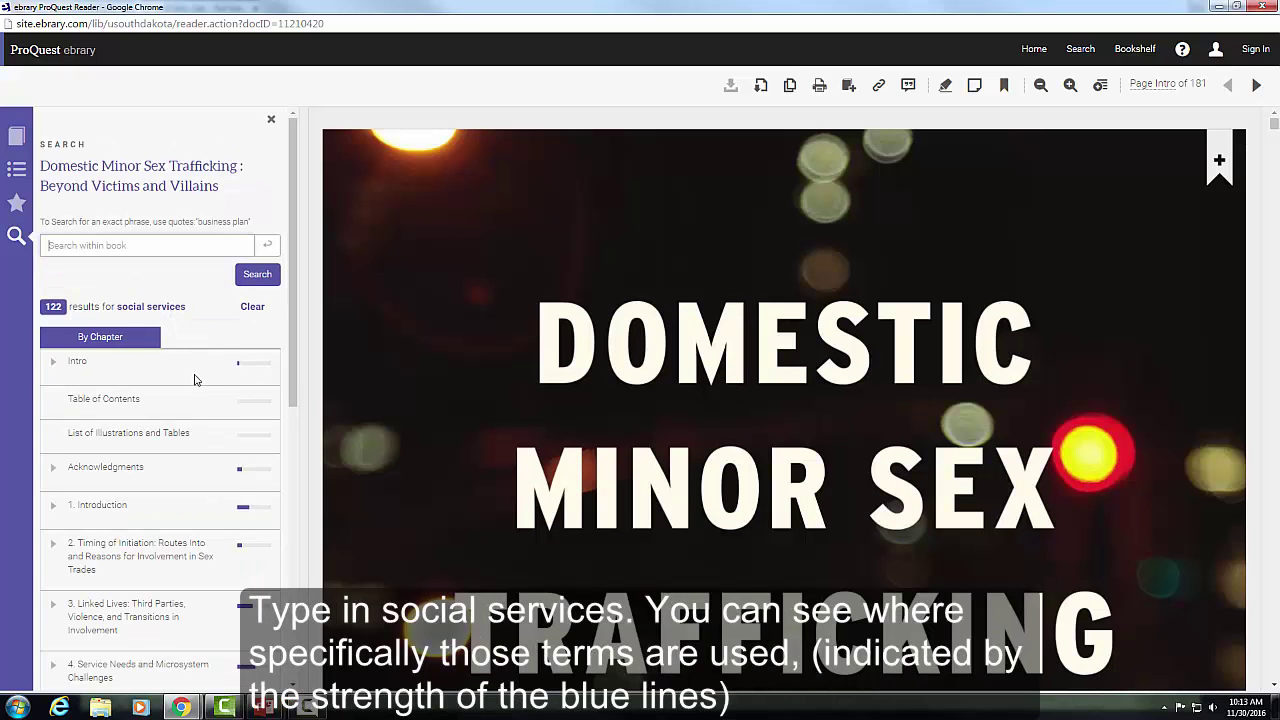
pyautogui.scroll(-5, 200, 390)
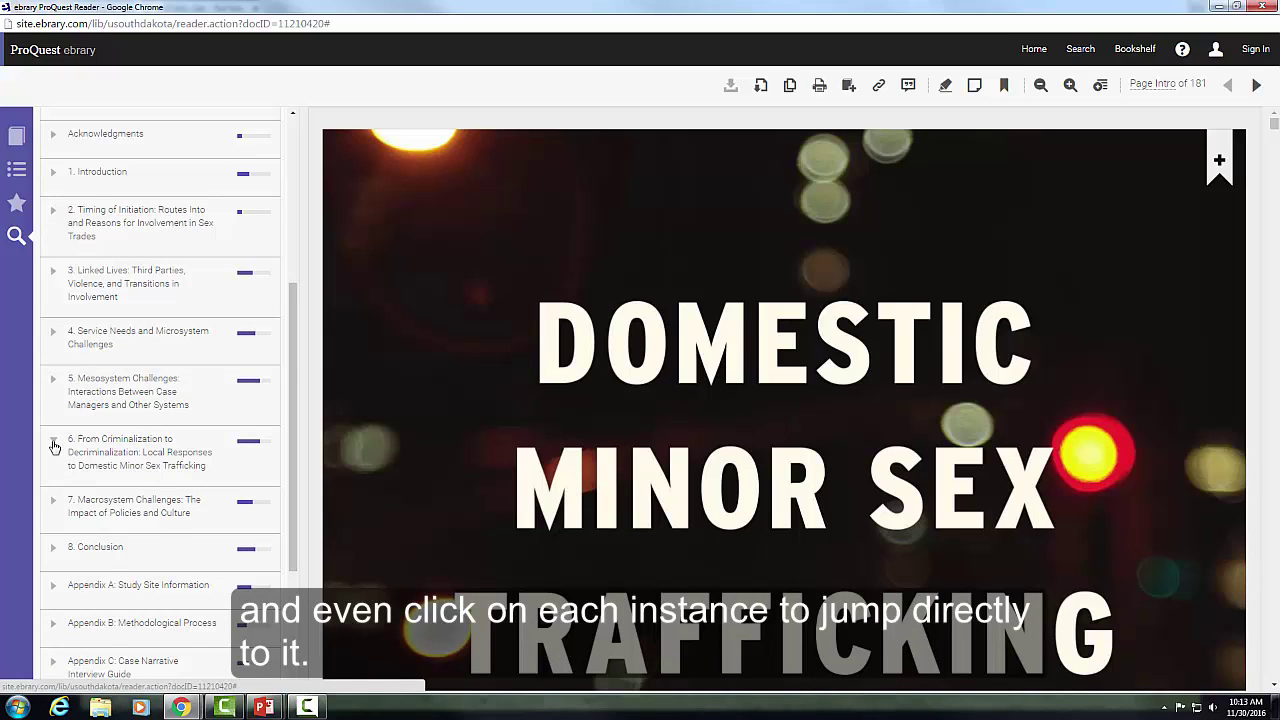
pyautogui.click(54, 443)
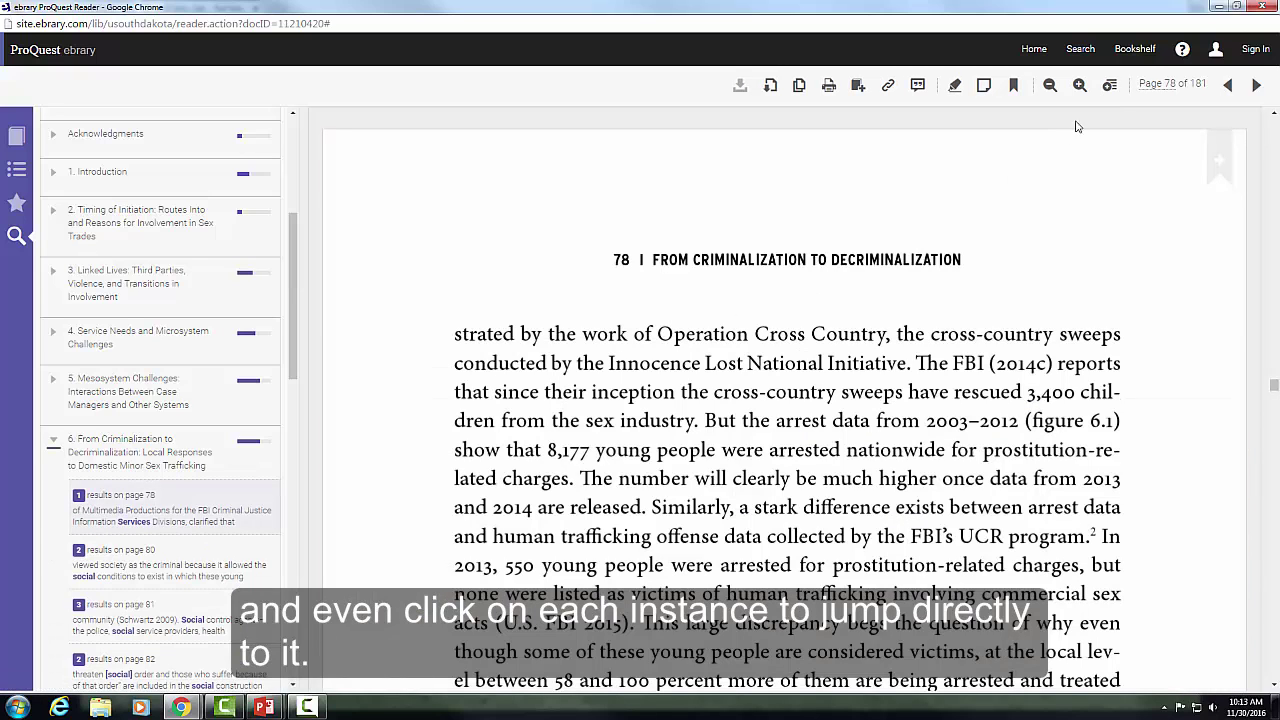
pyautogui.click(1260, 7)
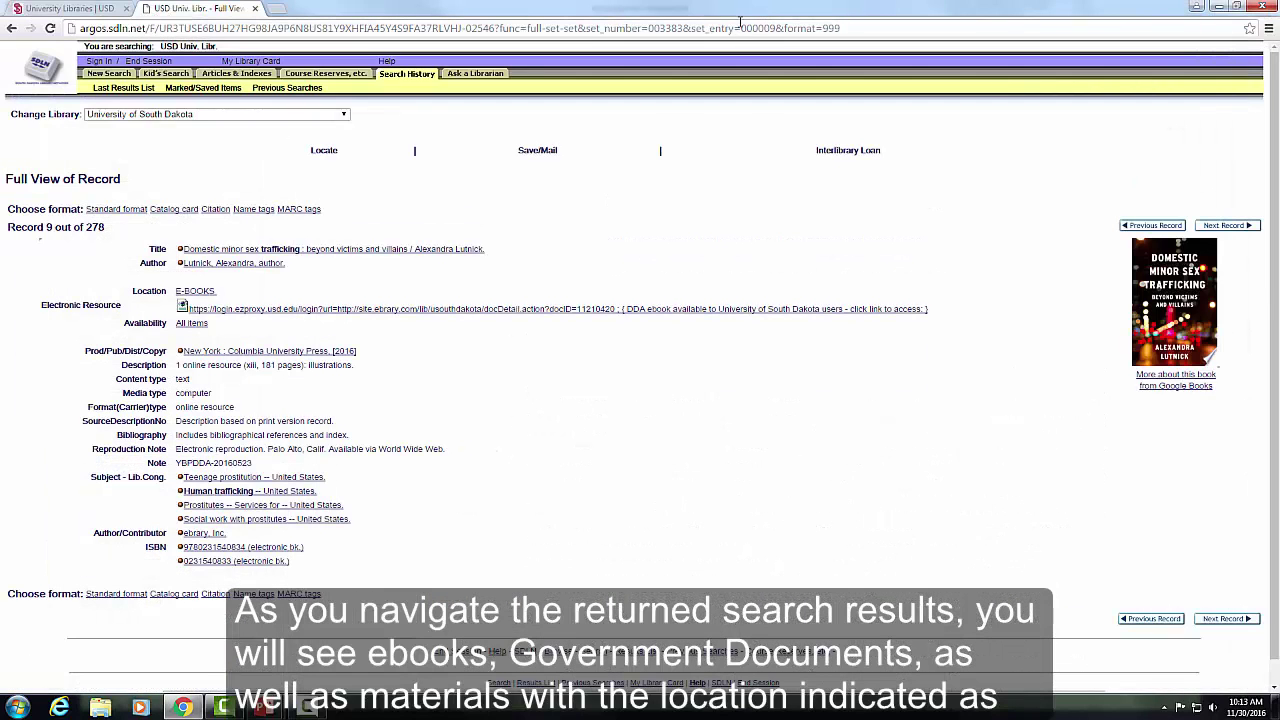
# - Return to the human trafficking results and page forward to records 41–60
pyautogui.click(130, 88)
pyautogui.moveTo(823, 365); pyautogui.dragTo(944, 380)
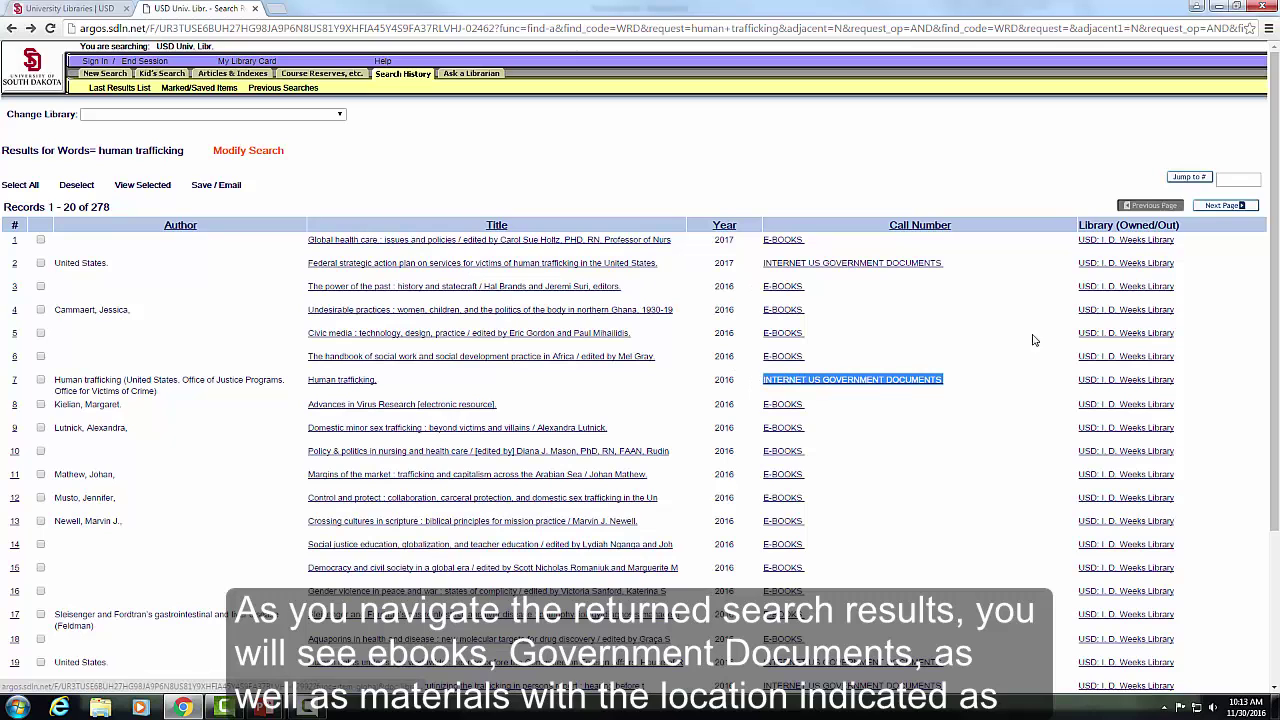
pyautogui.click(1218, 206)
pyautogui.click(1220, 206)
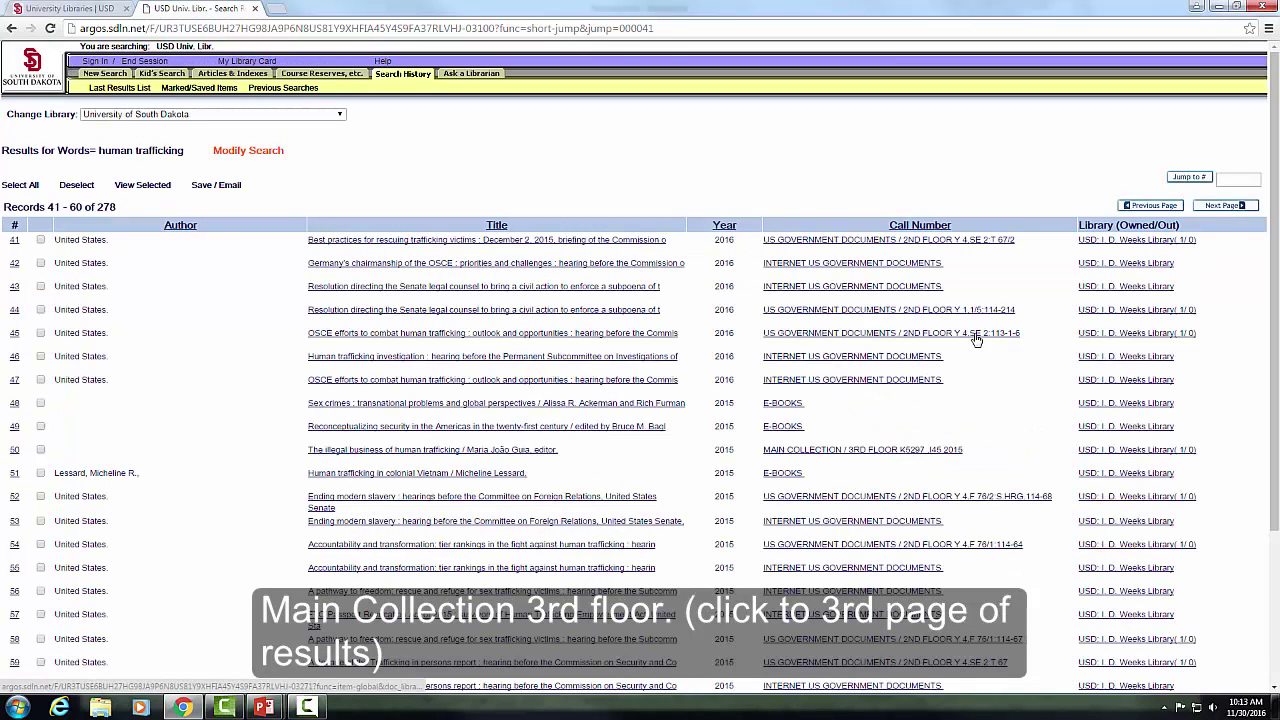
# - Note the Main Collection 3rd floor call number, then close the catalog tab
pyautogui.moveTo(964, 450); pyautogui.dragTo(762, 451)
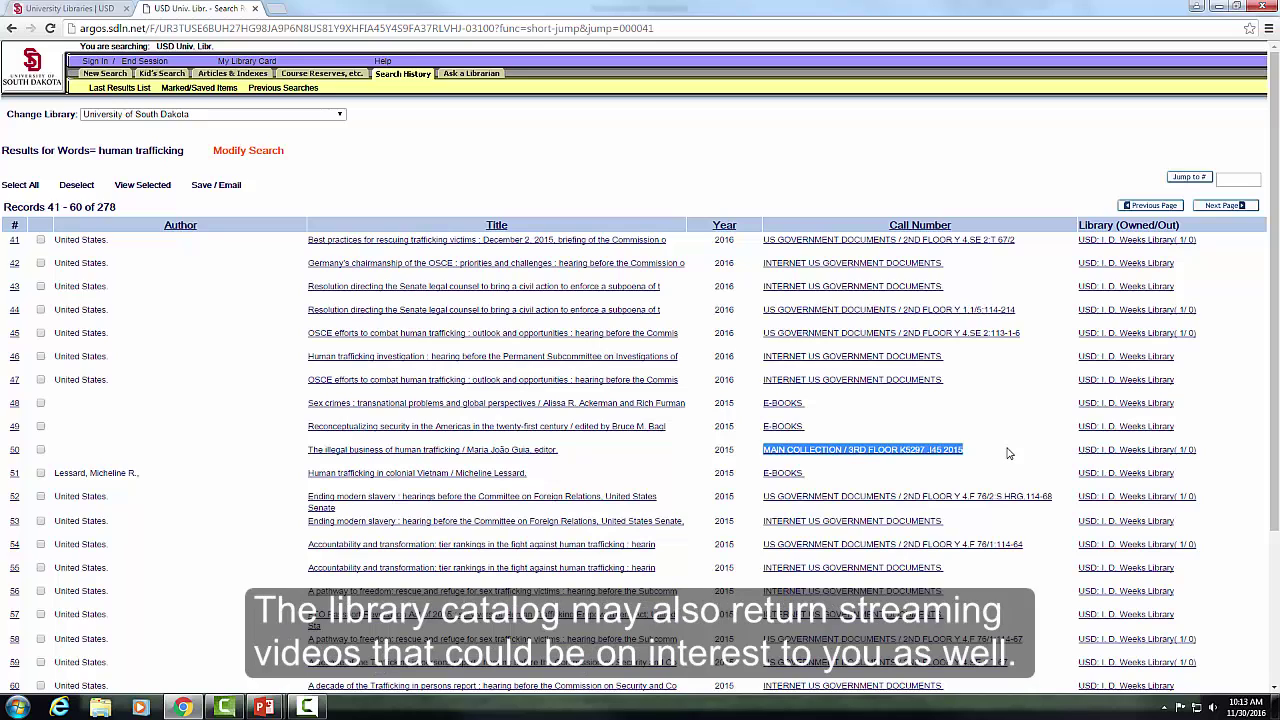
pyautogui.click(1008, 453)
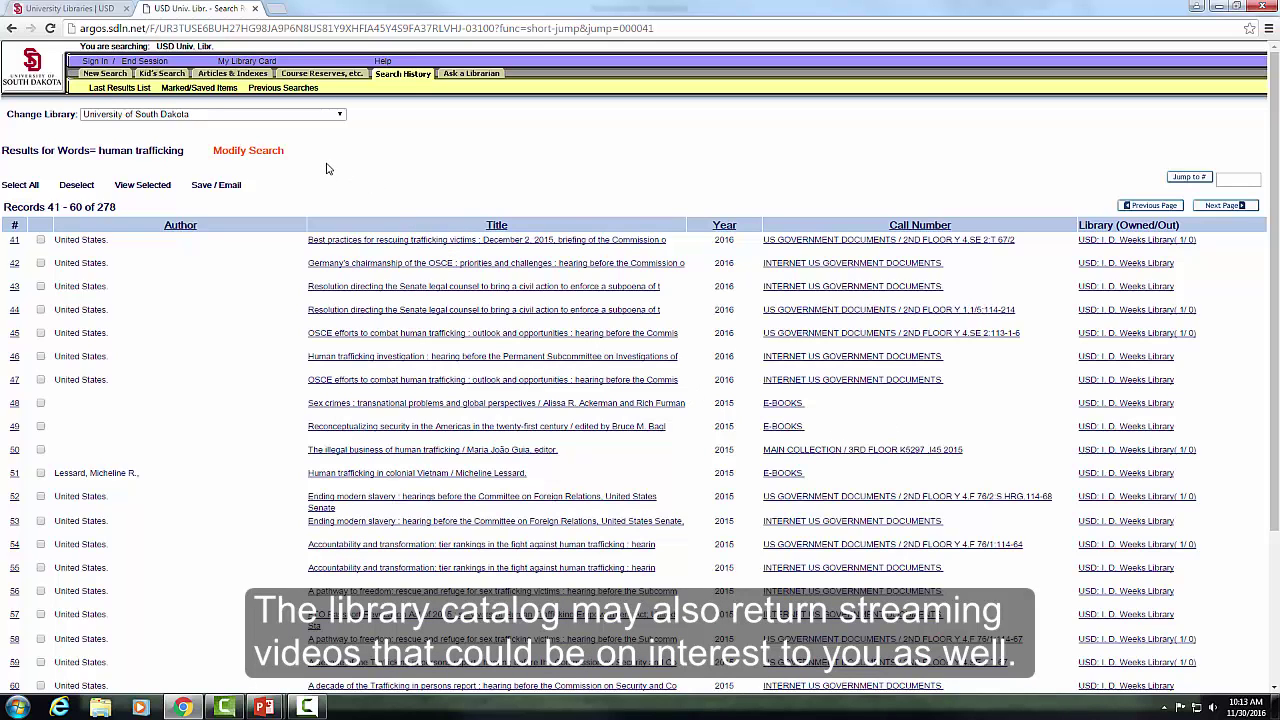
pyautogui.click(255, 9)
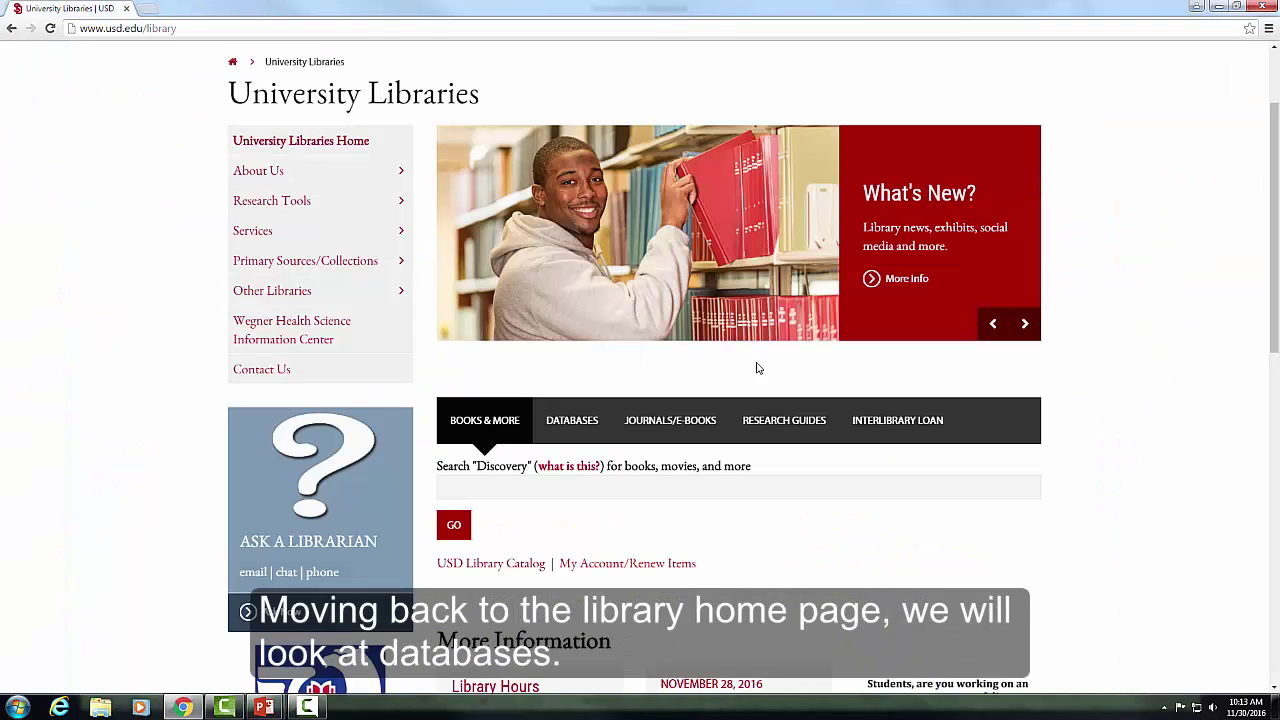
# - Filter the home page database search to Health/Medicine and list its 67 databases
pyautogui.scroll(-1, 835, 483)
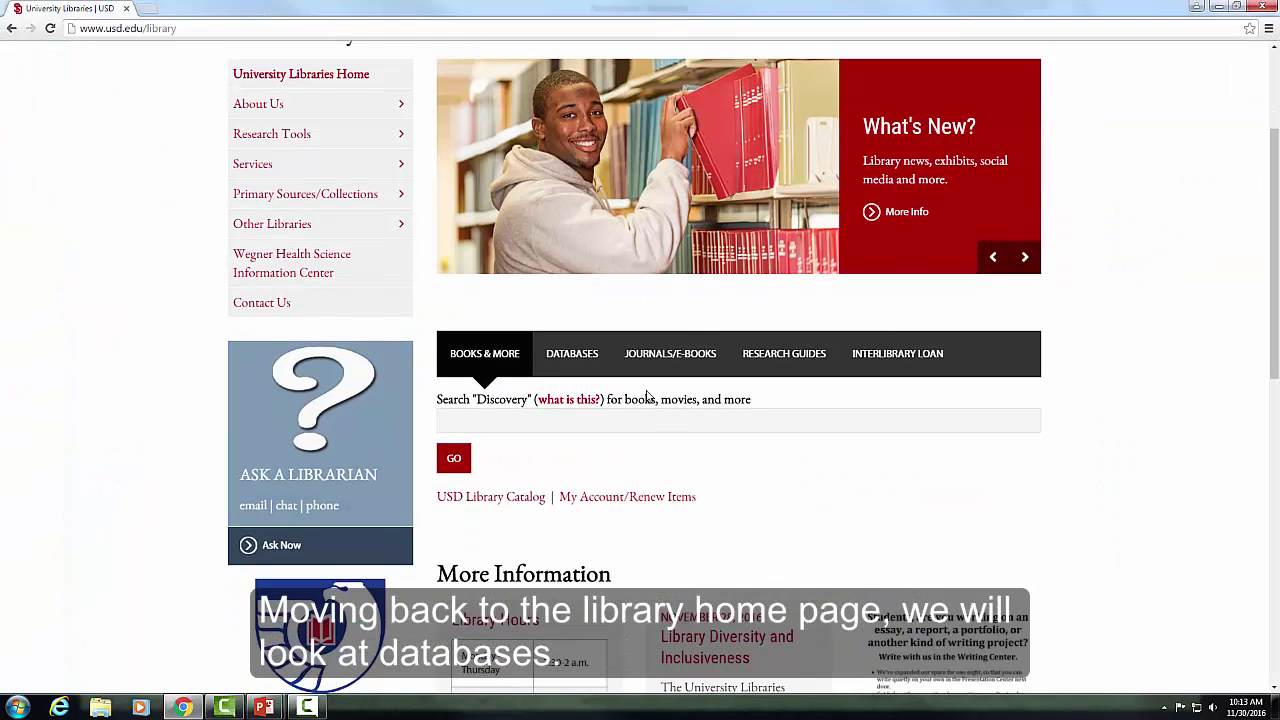
pyautogui.click(569, 366)
pyautogui.scroll(1, 568, 369)
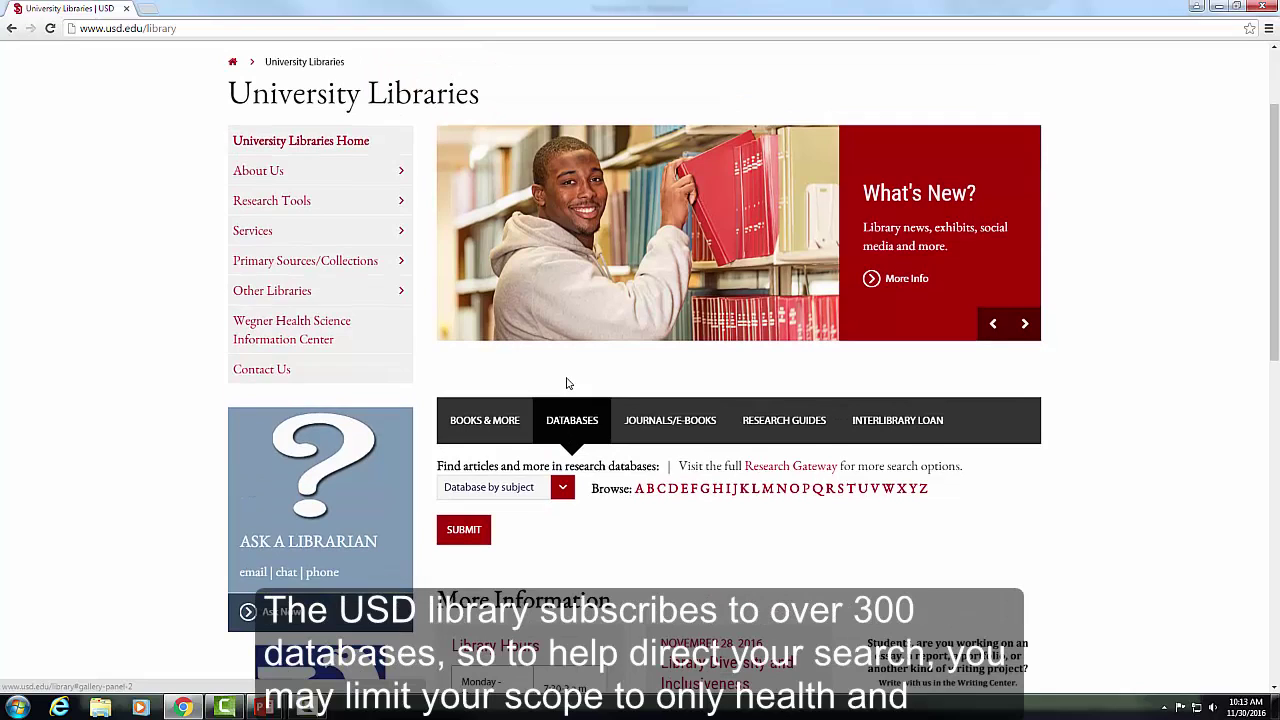
pyautogui.click(564, 488)
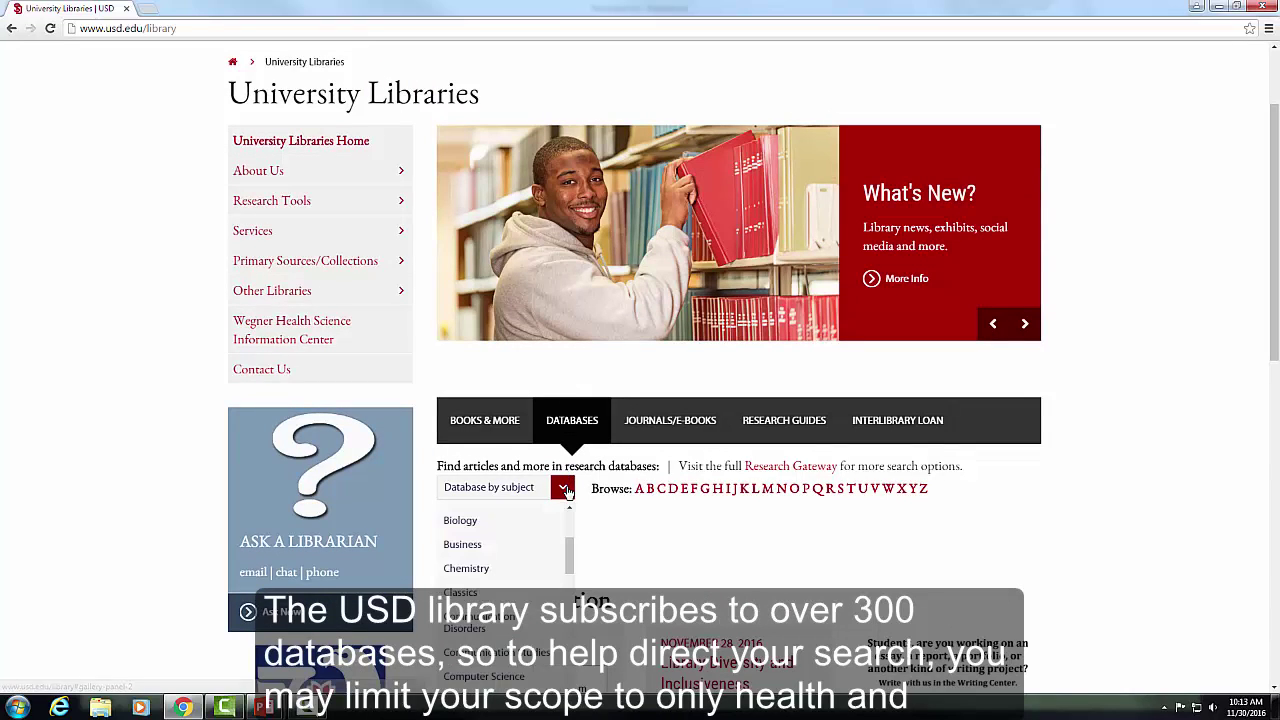
pyautogui.scroll(-4, 537, 551)
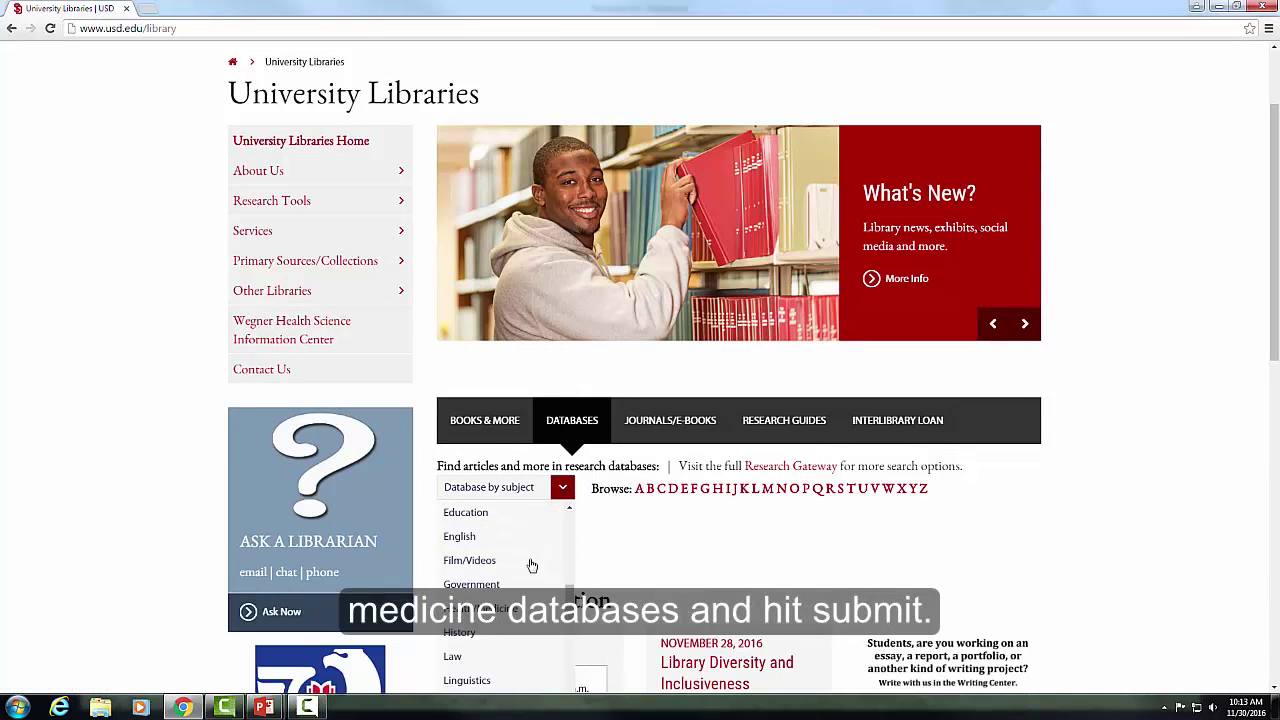
pyautogui.click(524, 609)
pyautogui.click(464, 530)
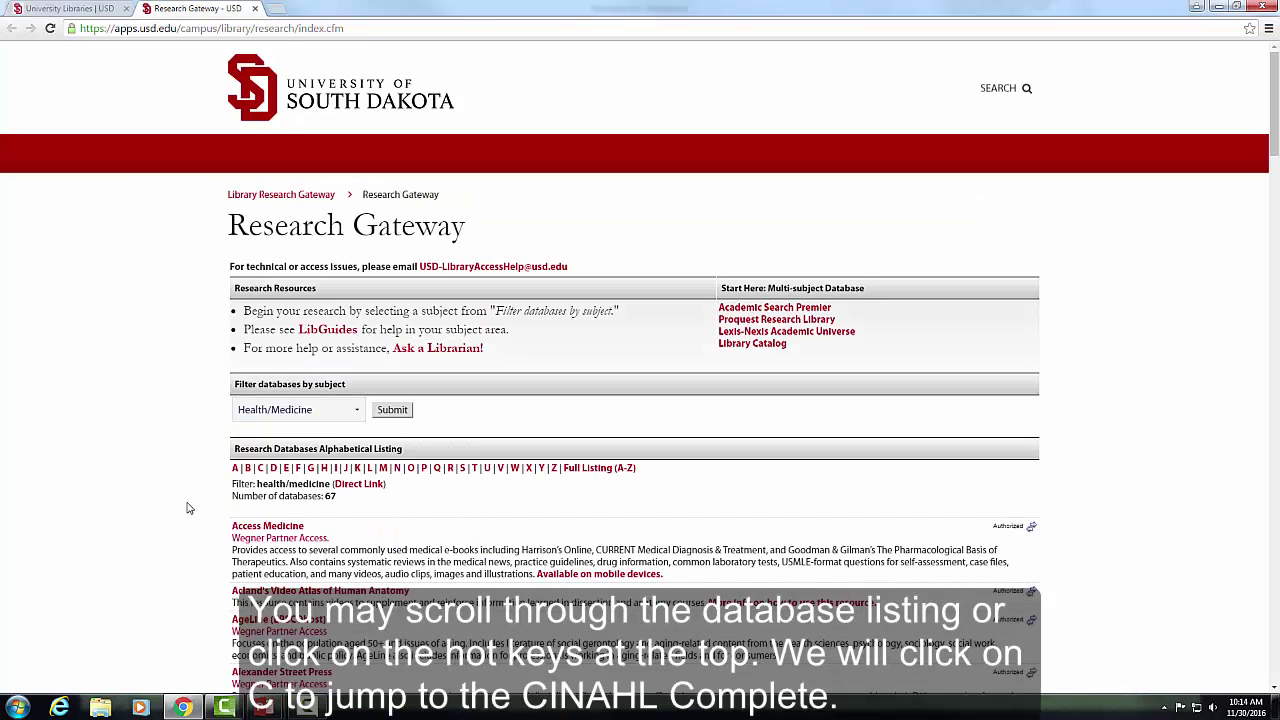
# - Jump to the C databases and open CINAHL Complete (via EBSCOhost) in a new tab
pyautogui.scroll(-1, 190, 506)
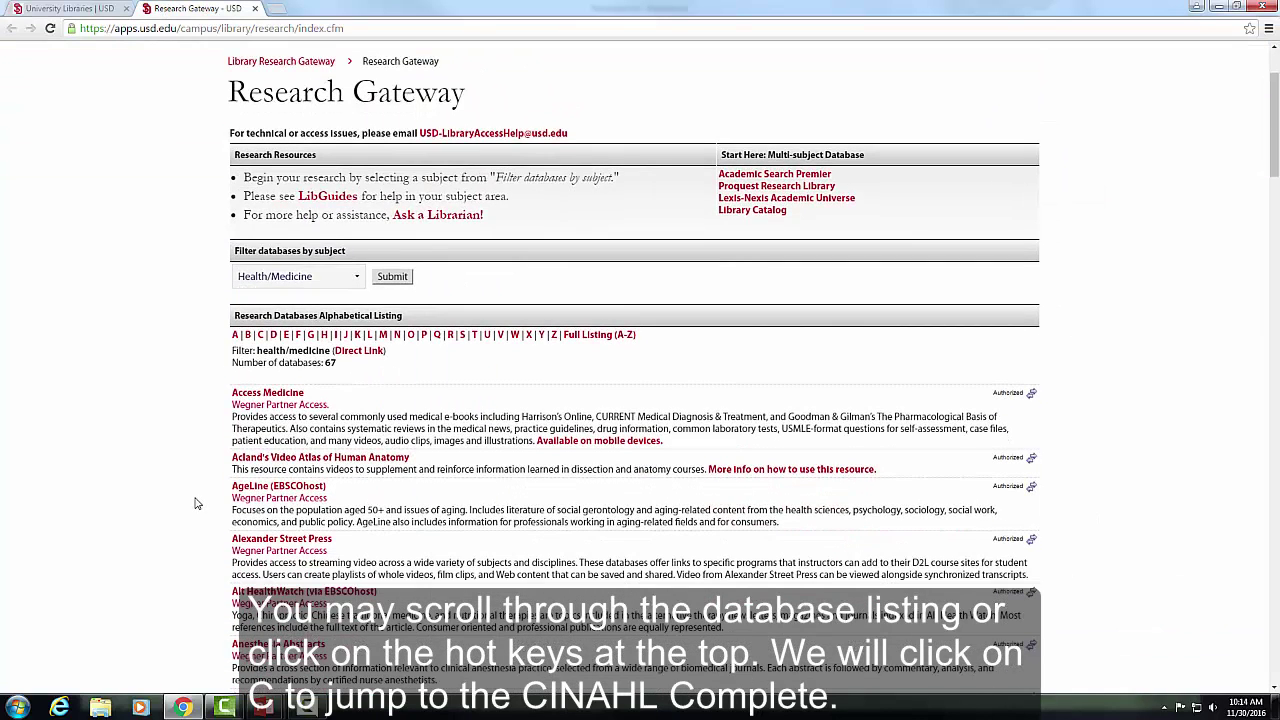
pyautogui.scroll(-1, 196, 503)
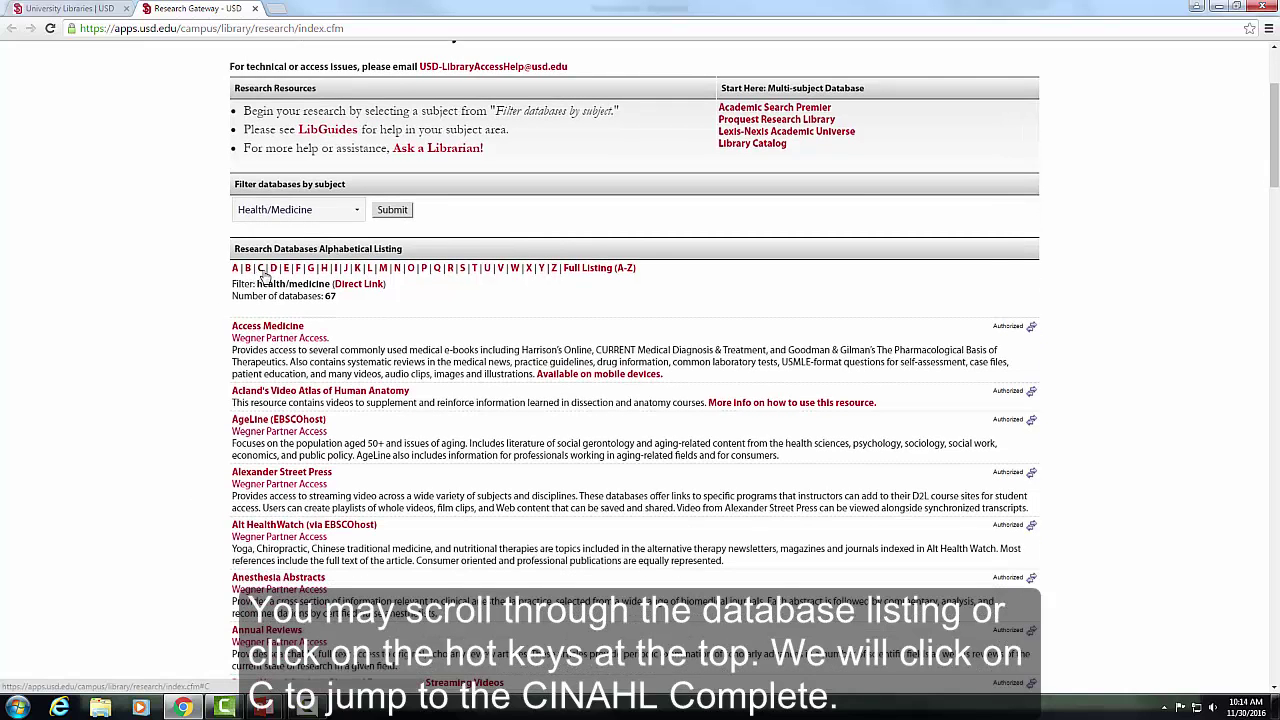
pyautogui.click(261, 270)
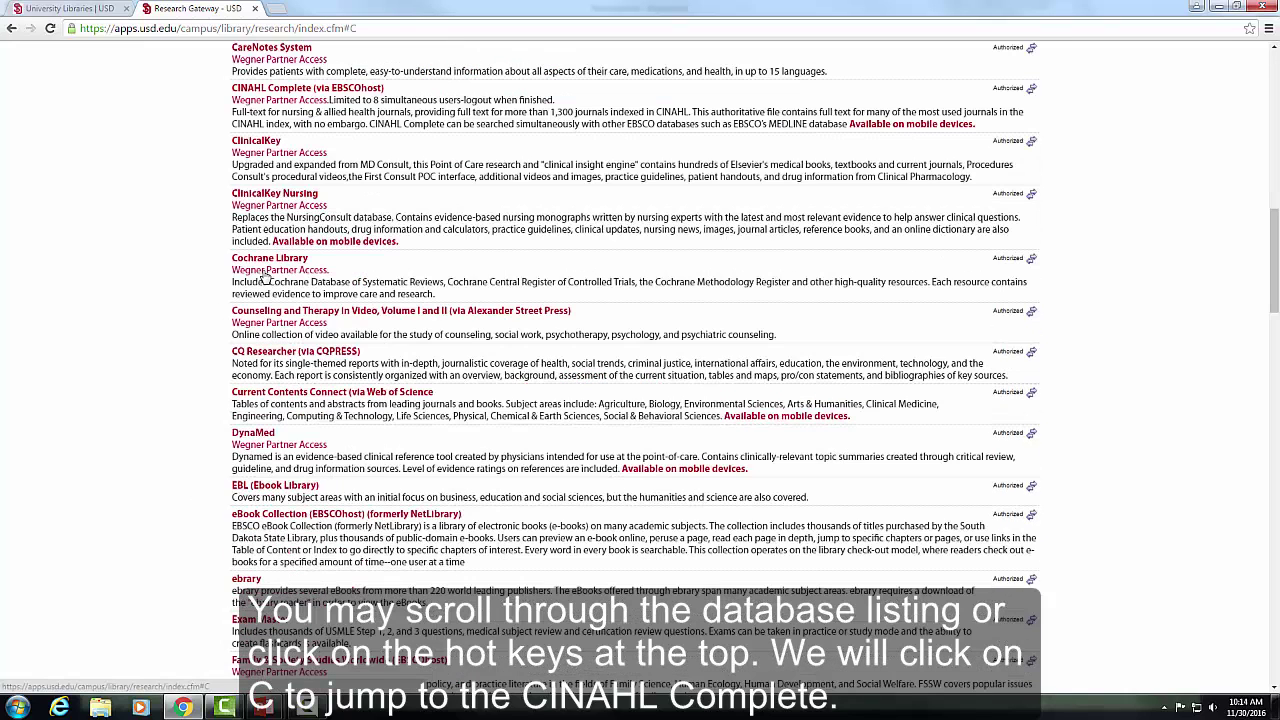
pyautogui.click(282, 90)
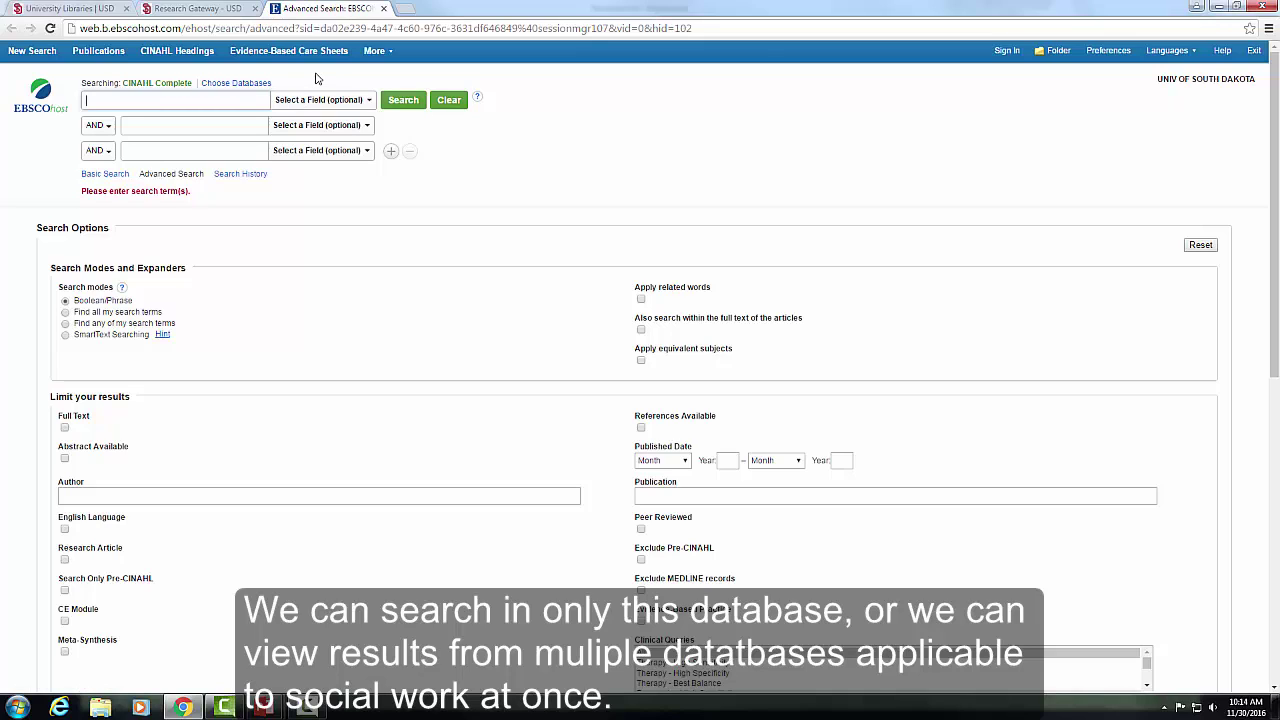
# - Add Family & Society Studies Worldwide, PsycINFO and SocINDEX with Full Text to the CINAHL search
pyautogui.click(262, 86)
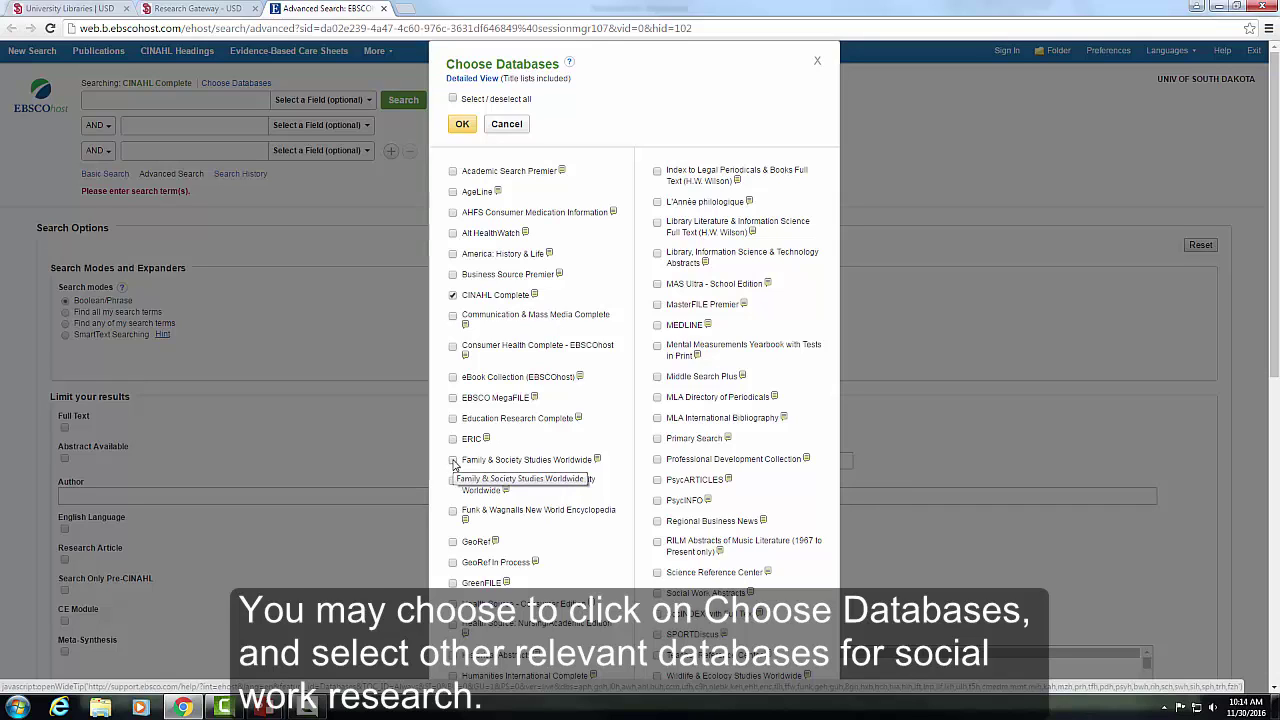
pyautogui.click(453, 461)
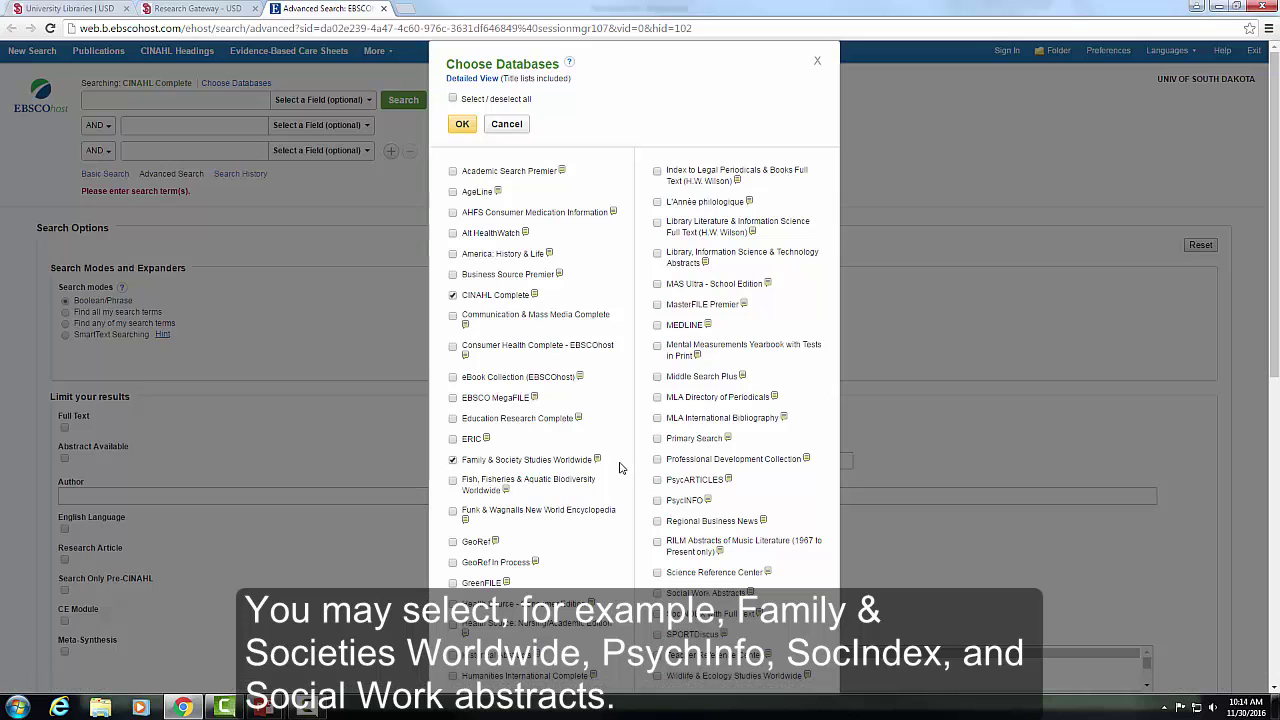
pyautogui.scroll(-3, 619, 467)
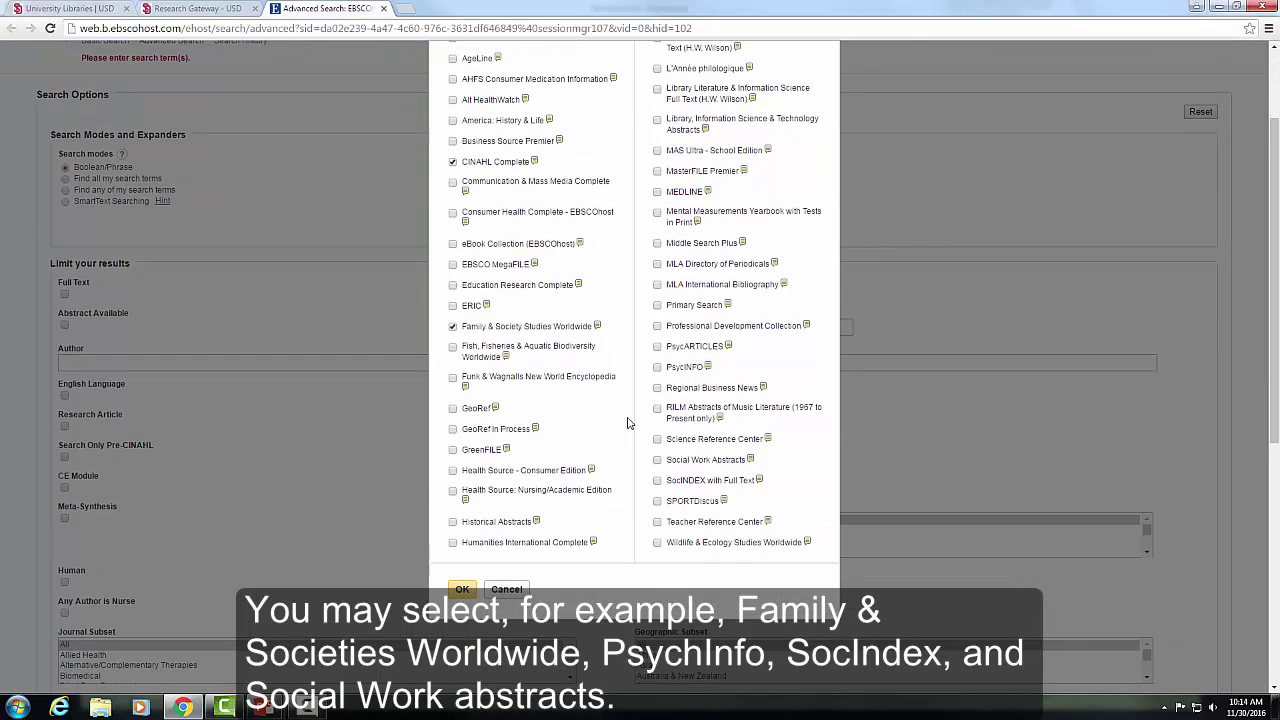
pyautogui.click(657, 368)
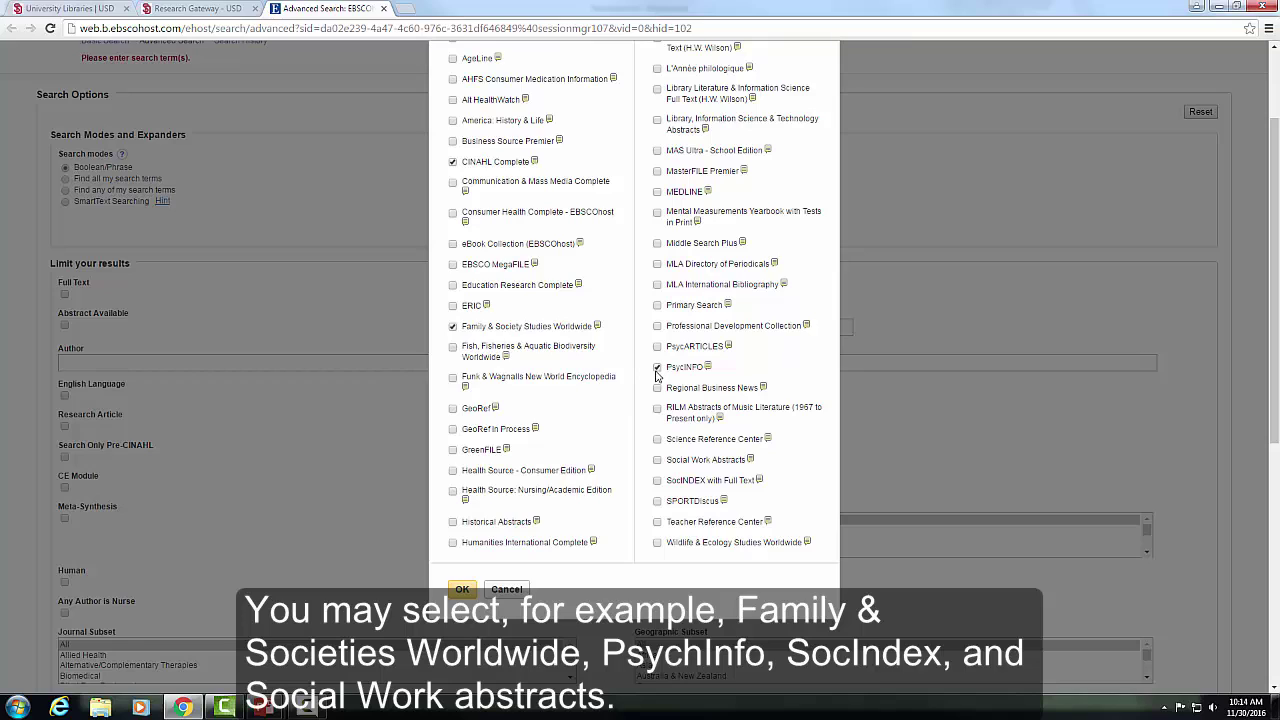
pyautogui.click(657, 483)
pyautogui.click(462, 588)
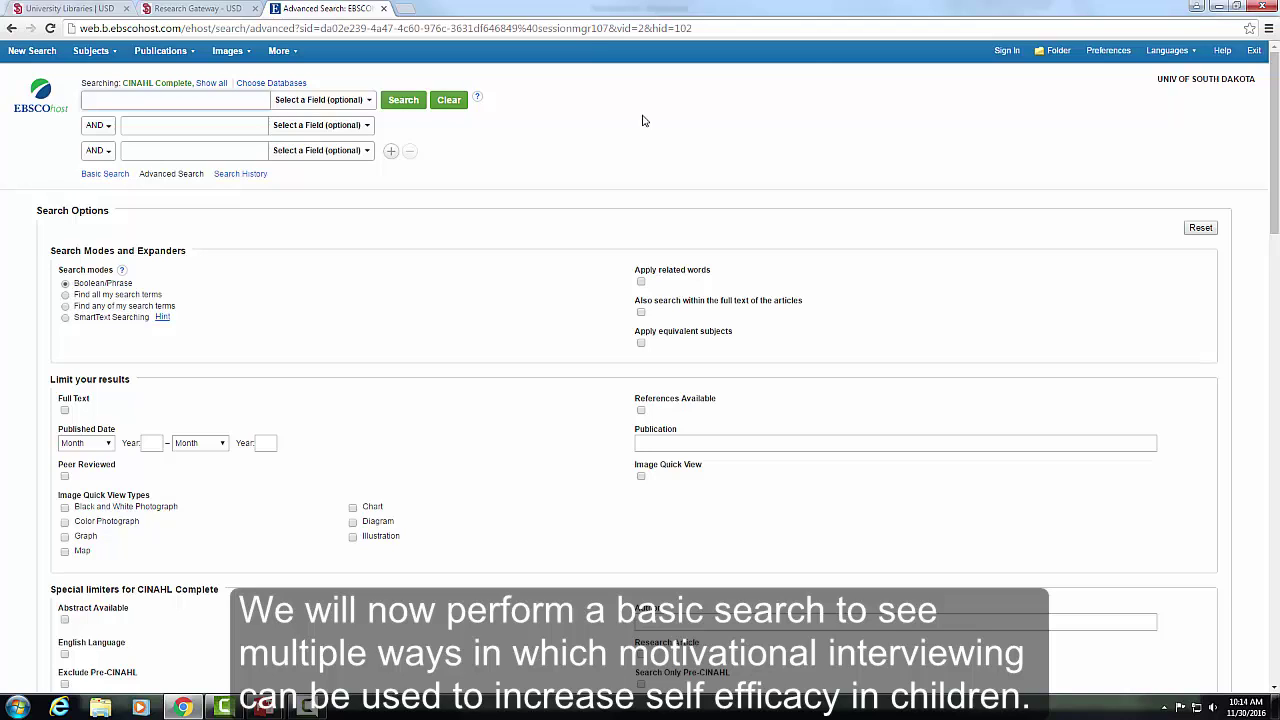
# - Search for 'motivational interviewing' AND 'self efficacy' AND 'children' across the three boxes
pyautogui.write('o')
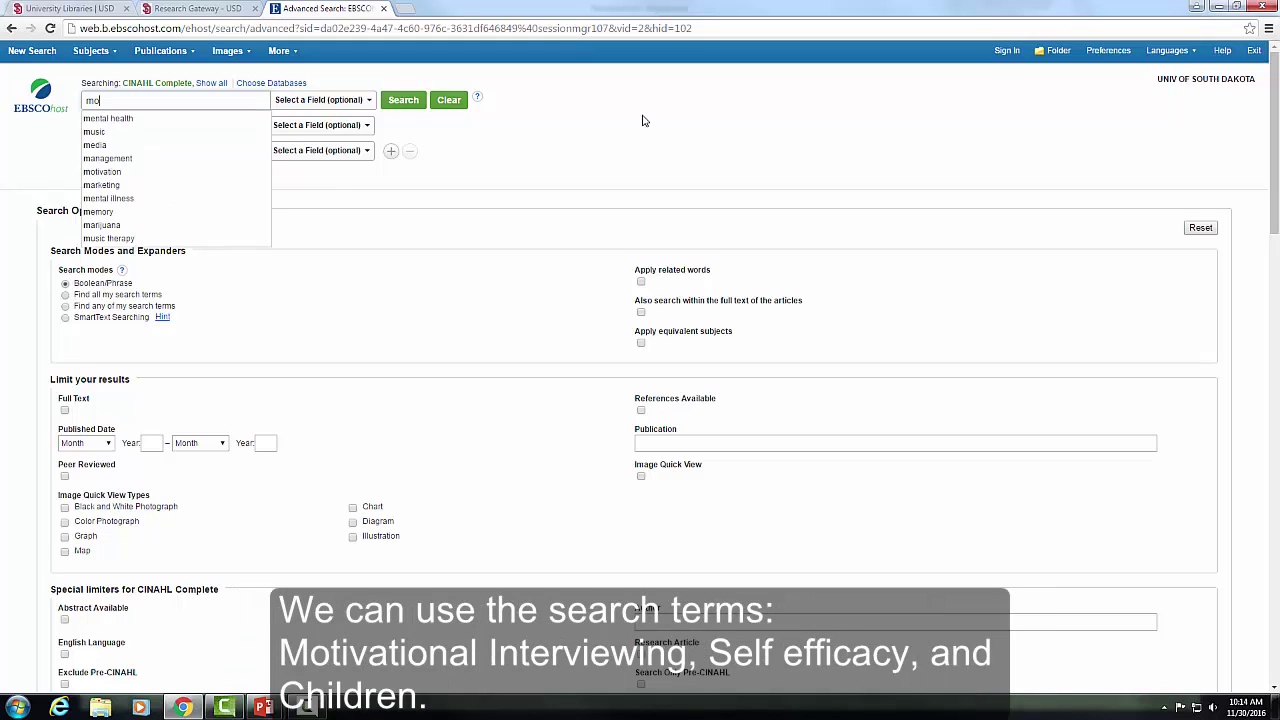
pyautogui.write('tivat')
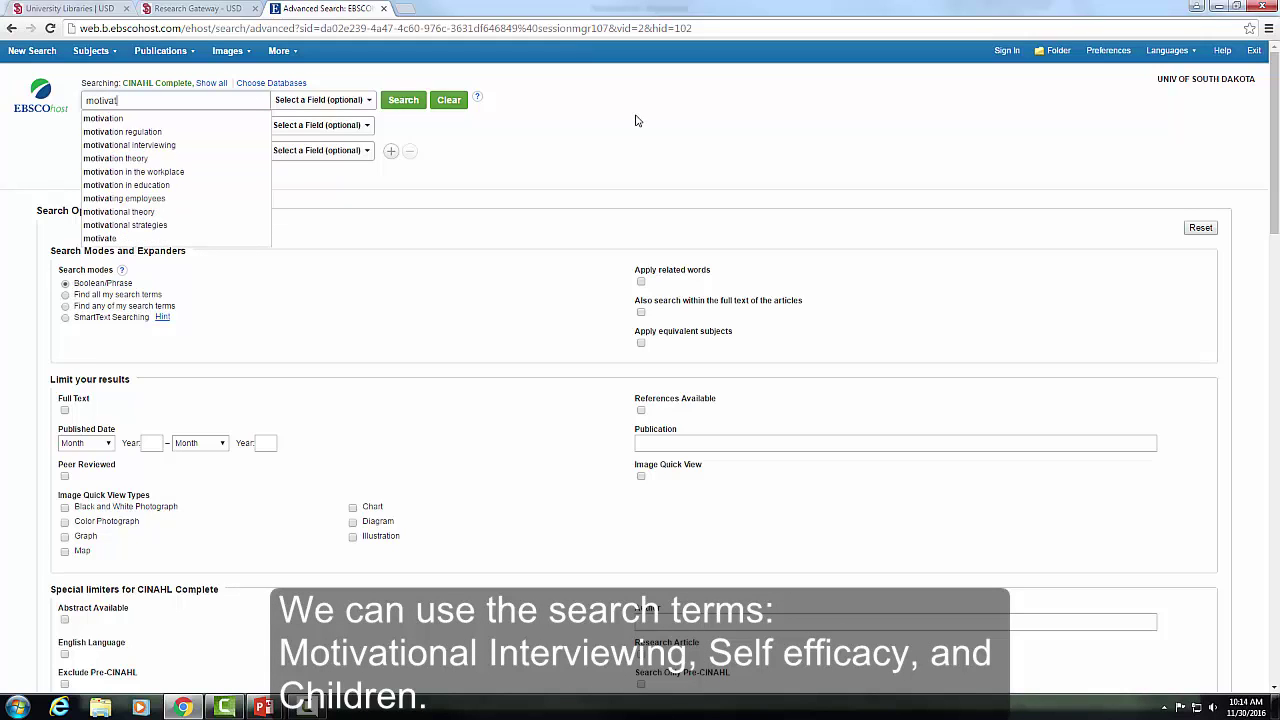
pyautogui.write('ional in')
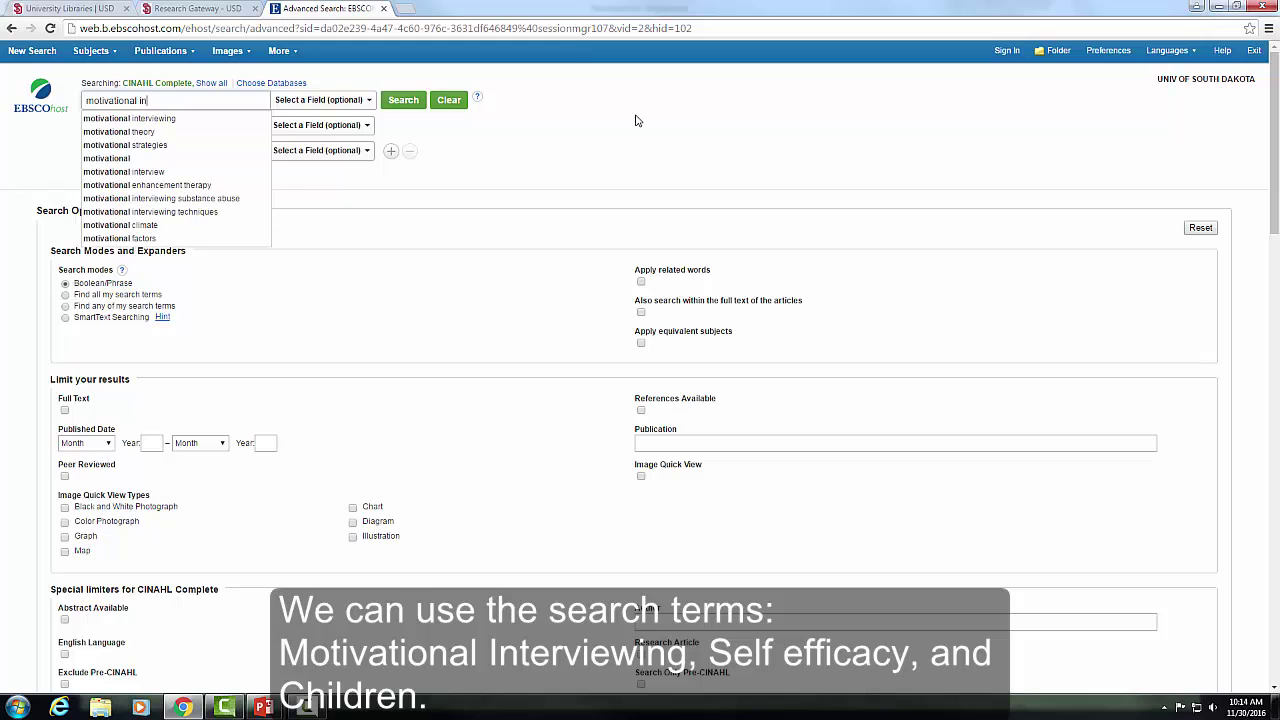
pyautogui.write('terviewing')
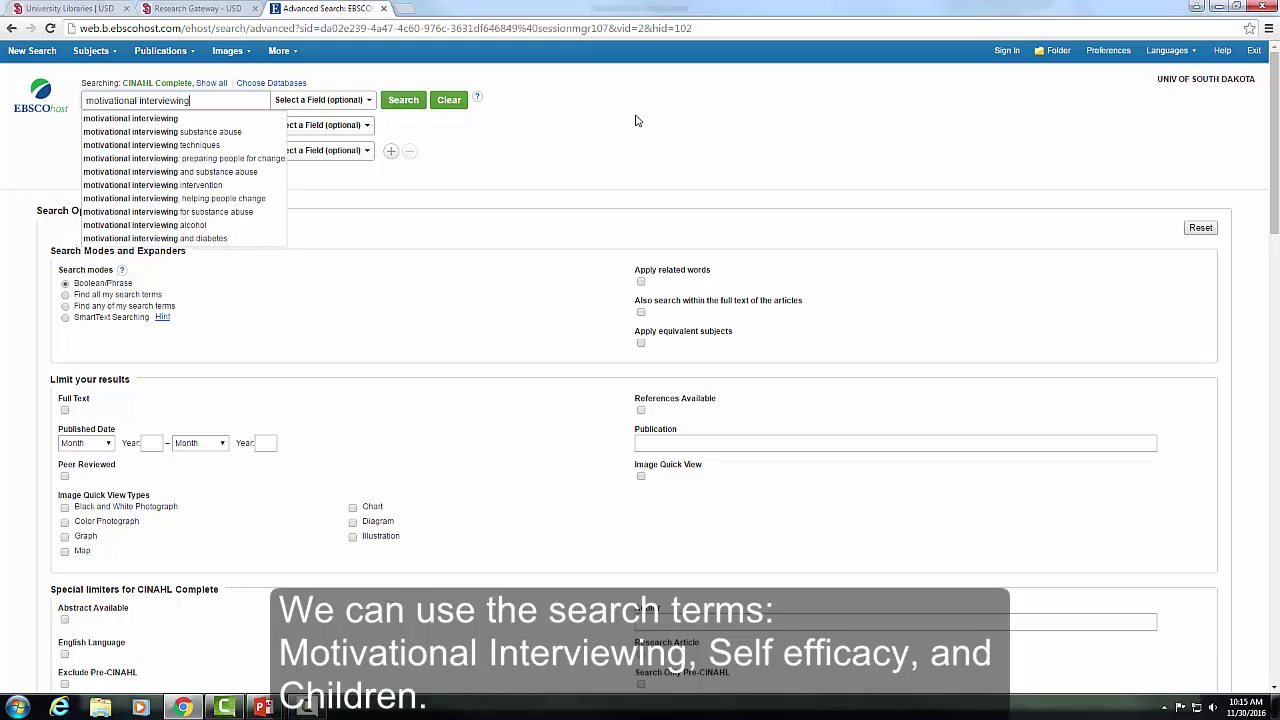
pyautogui.press('Tab')
pyautogui.press('Tab')
pyautogui.press('Tab')
pyautogui.write('self efficacy')
pyautogui.press('Tab')
pyautogui.press('Tab')
pyautogui.press('Tab')
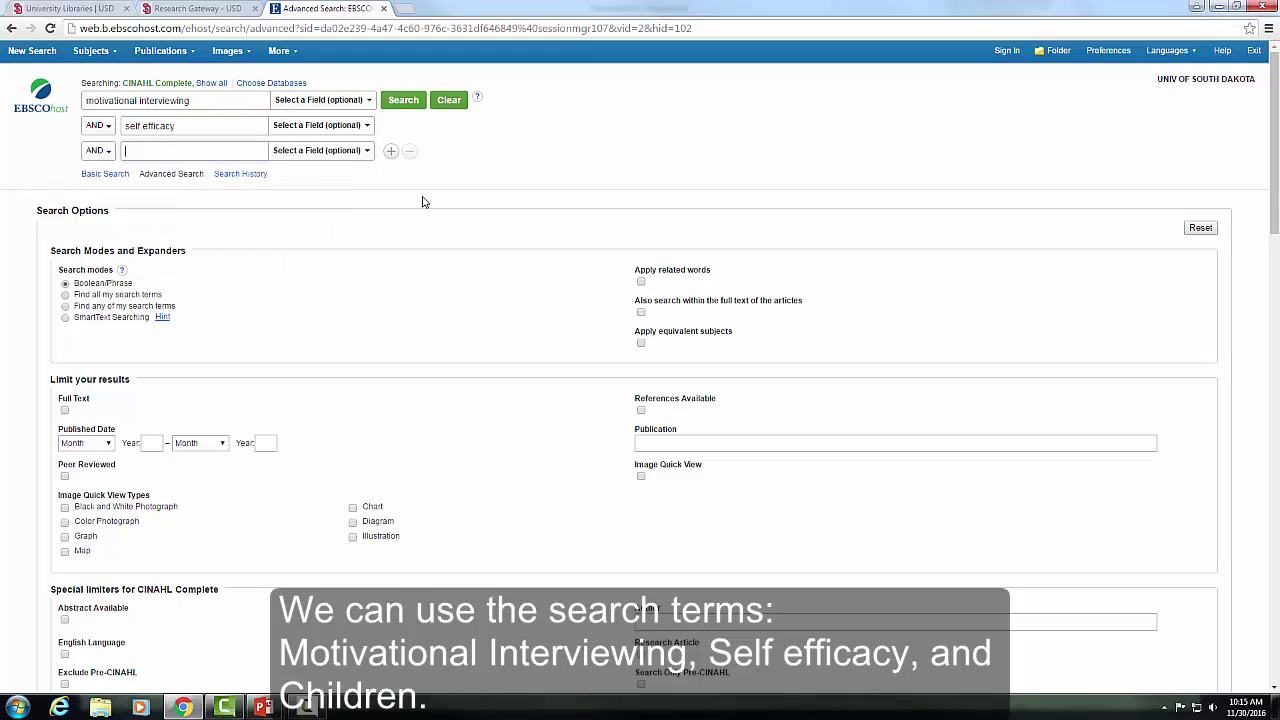
pyautogui.write('children')
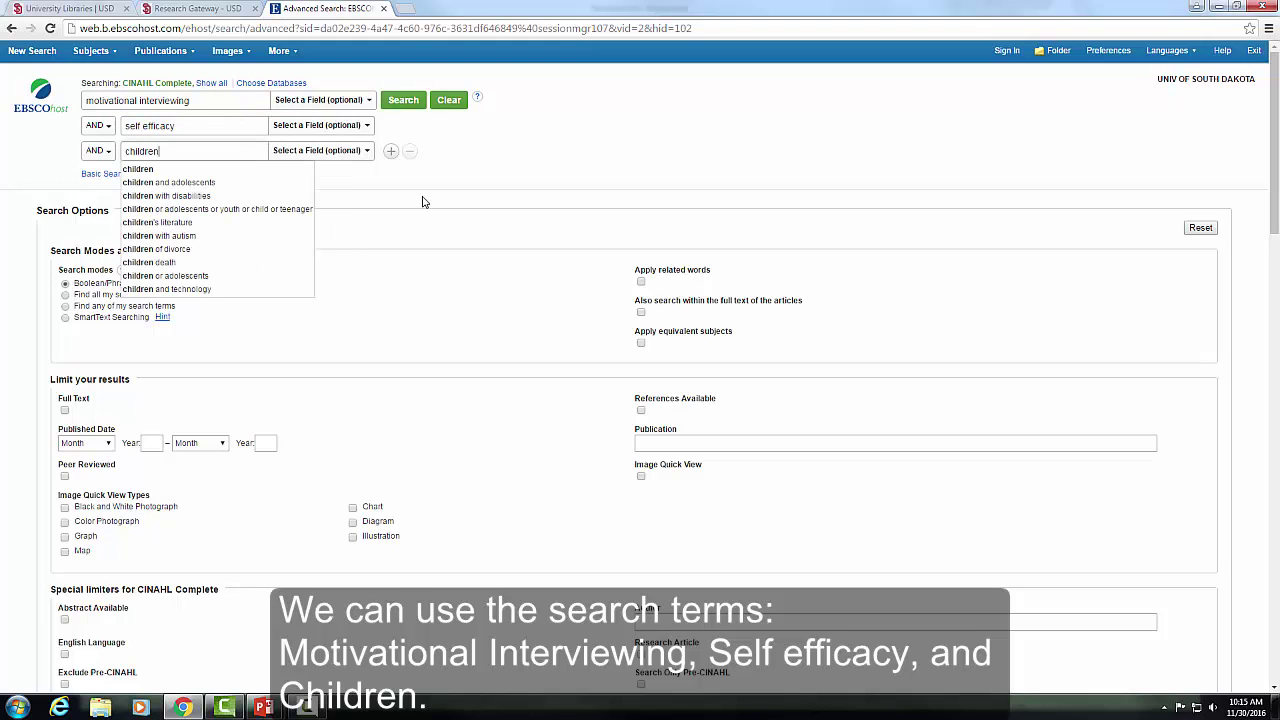
pyautogui.click(404, 101)
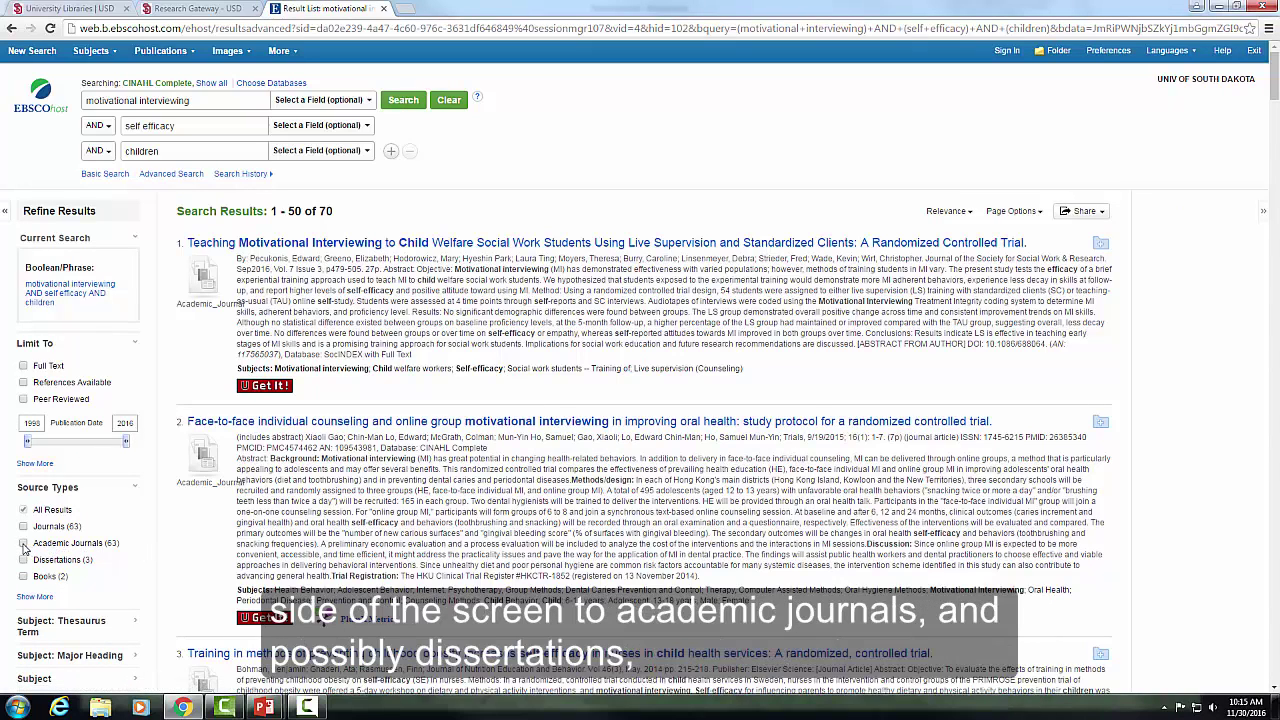
# - Limit results to Academic Journals and Dissertations published from 2011 onward
pyautogui.click(23, 544)
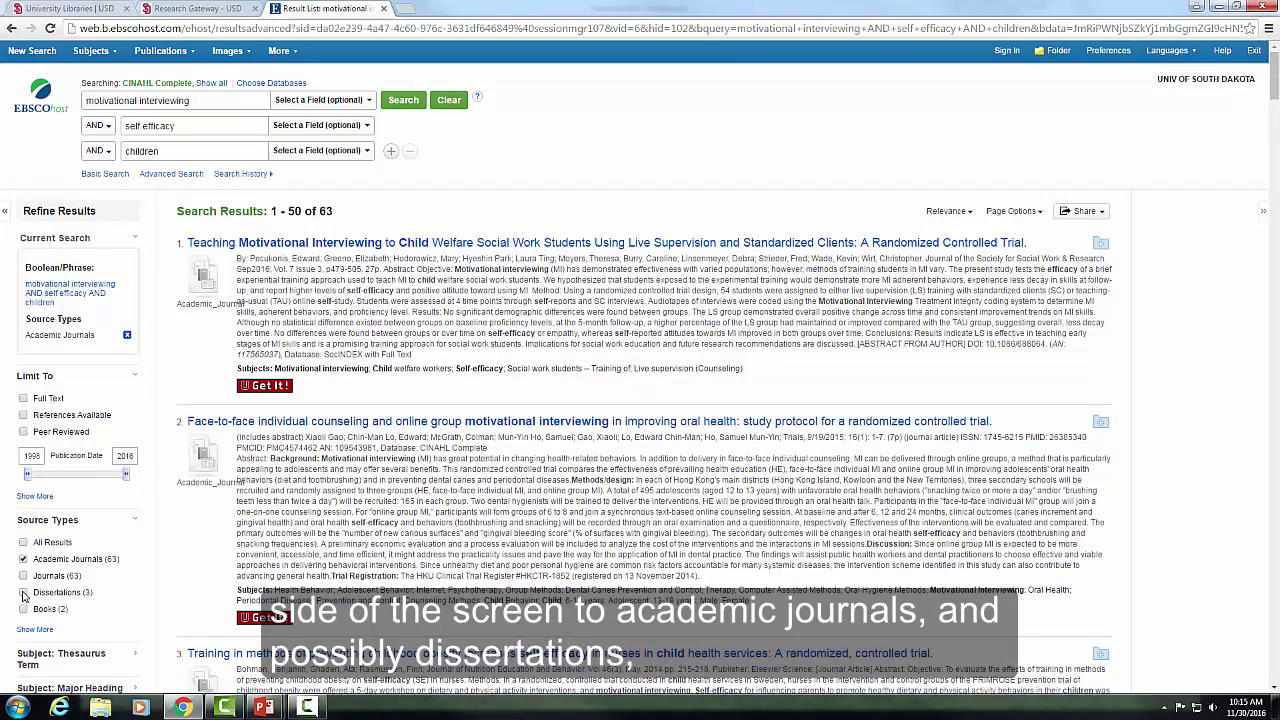
pyautogui.click(23, 593)
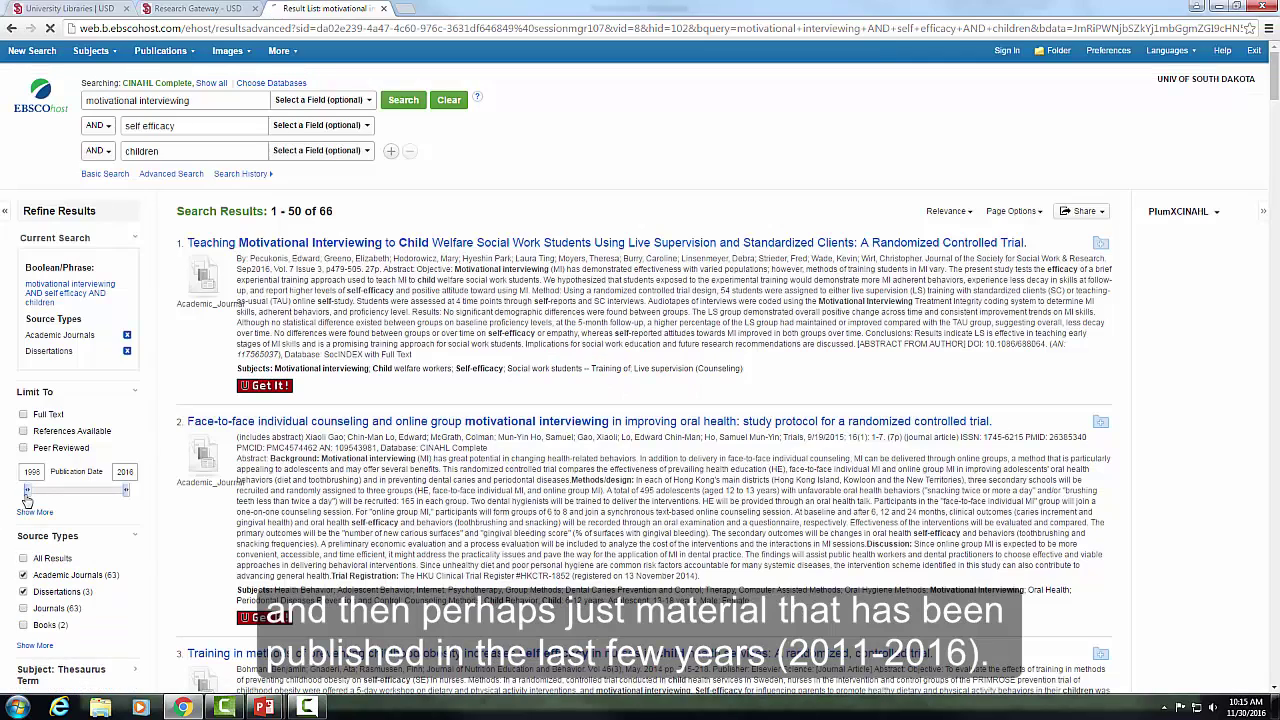
pyautogui.moveTo(29, 493); pyautogui.dragTo(100, 496)
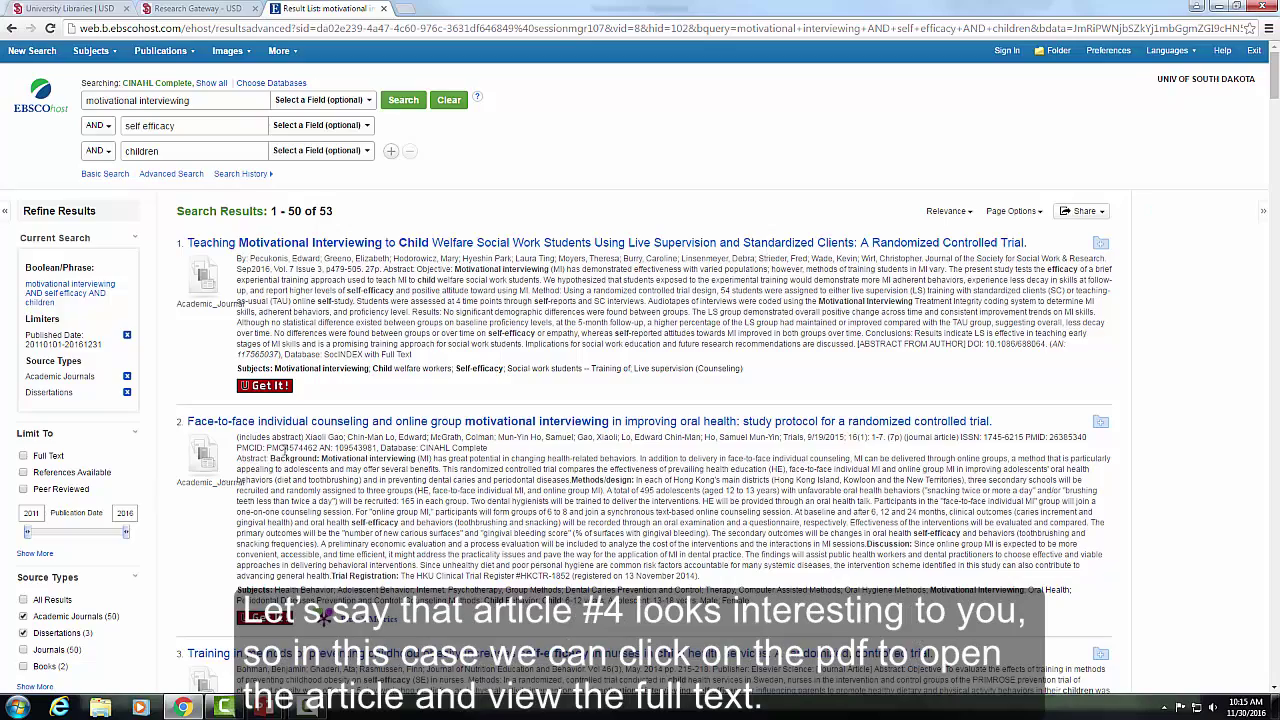
# - Open the PDF full text of result 4 on motivational interviewing and weight loss
pyautogui.scroll(-3, 288, 455)
pyautogui.scroll(-1, 285, 480)
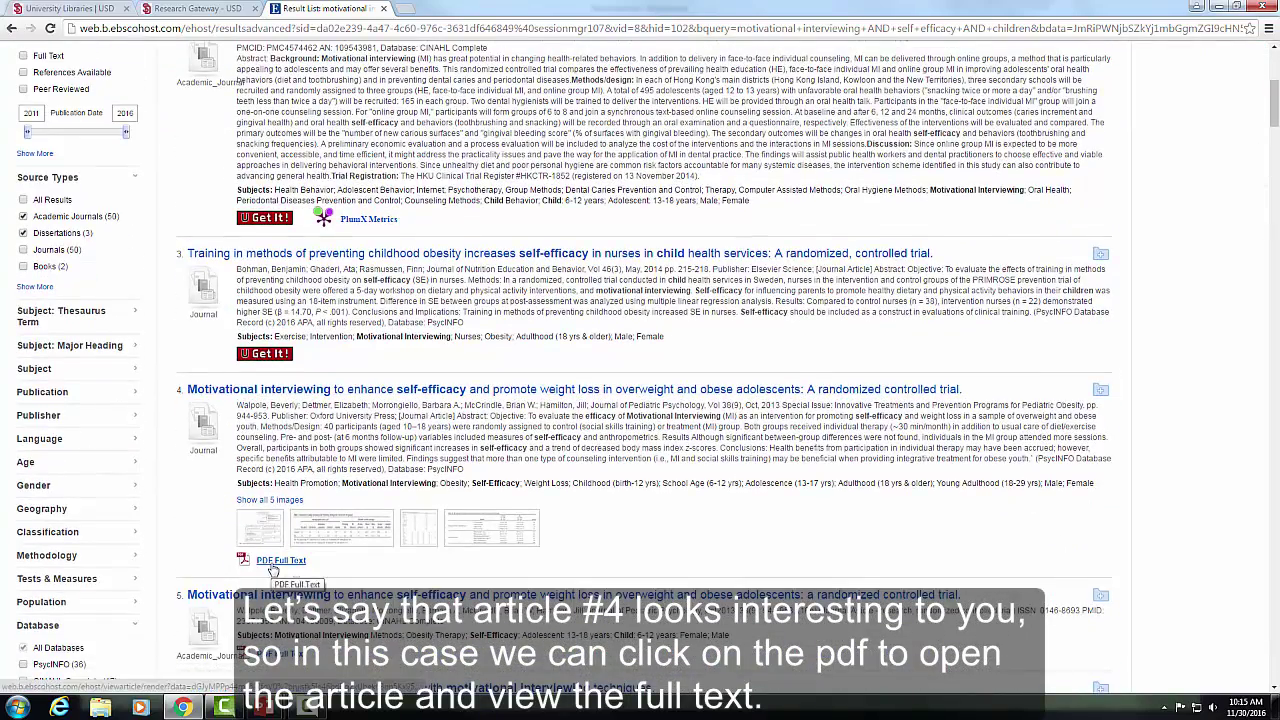
pyautogui.click(282, 563)
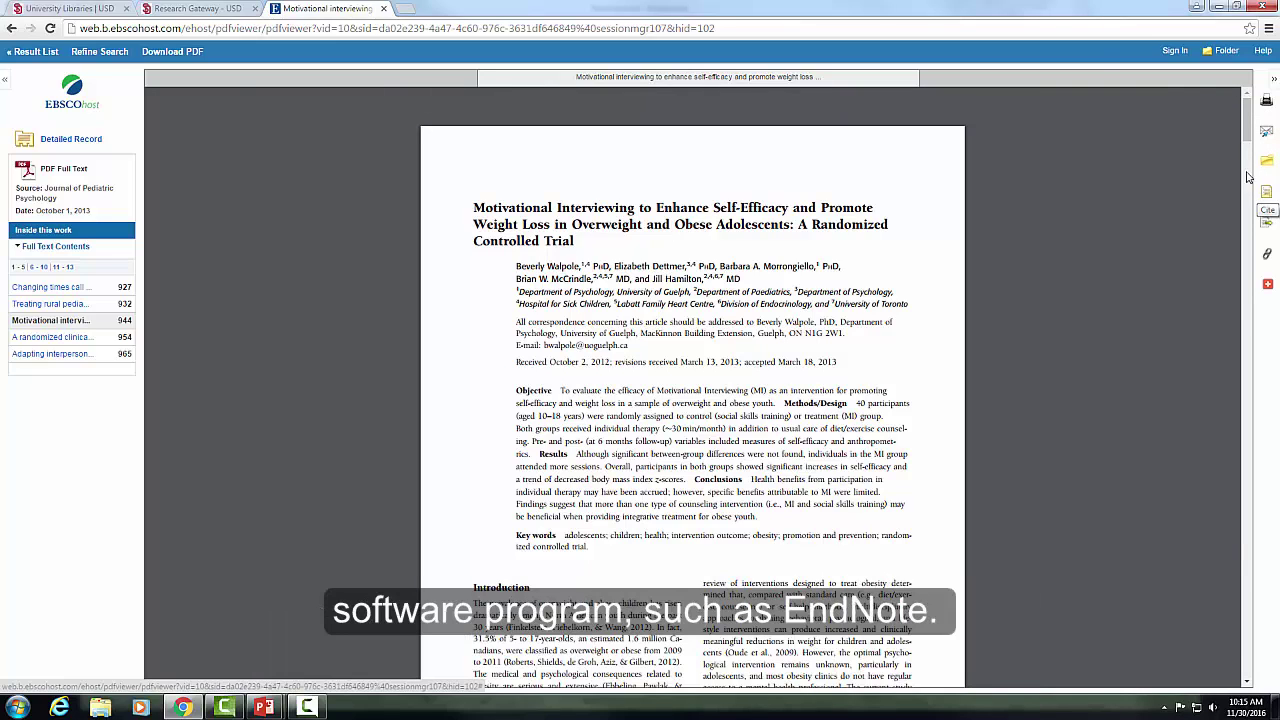
# - Leave the trial's PDF full text and return to the EBSCOhost result list
pyautogui.click(38, 51)
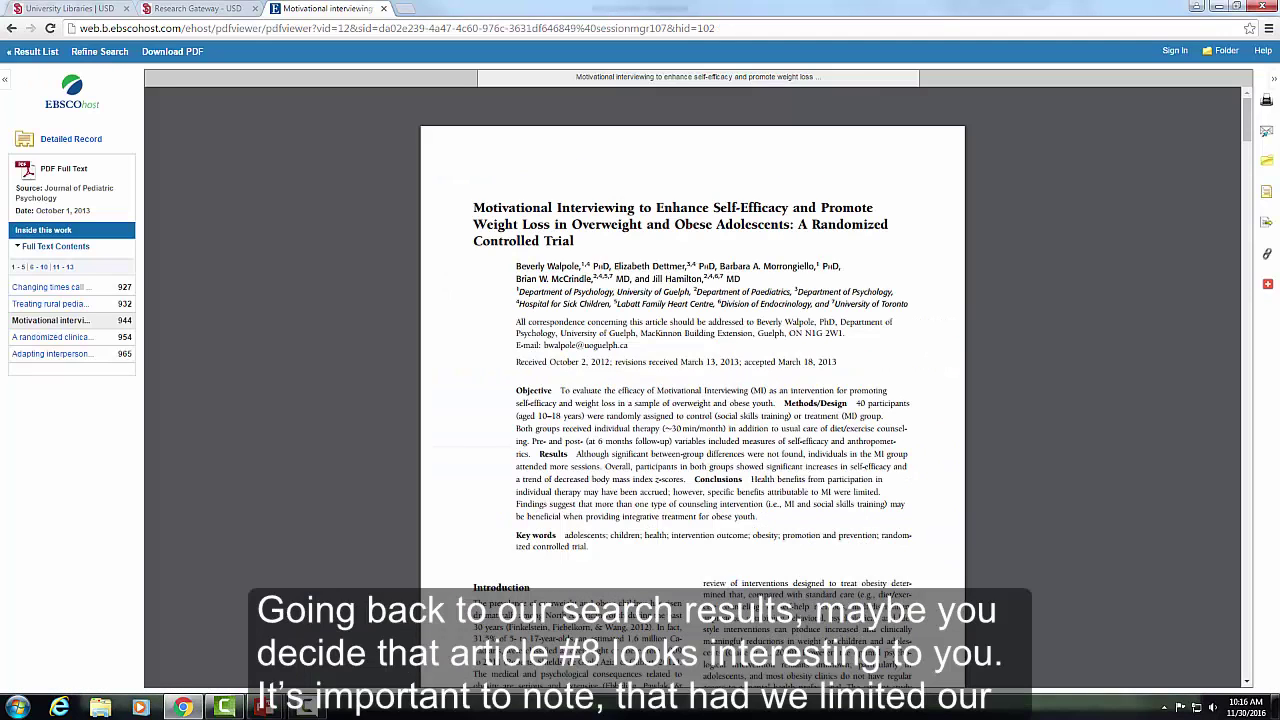
pyautogui.click(40, 52)
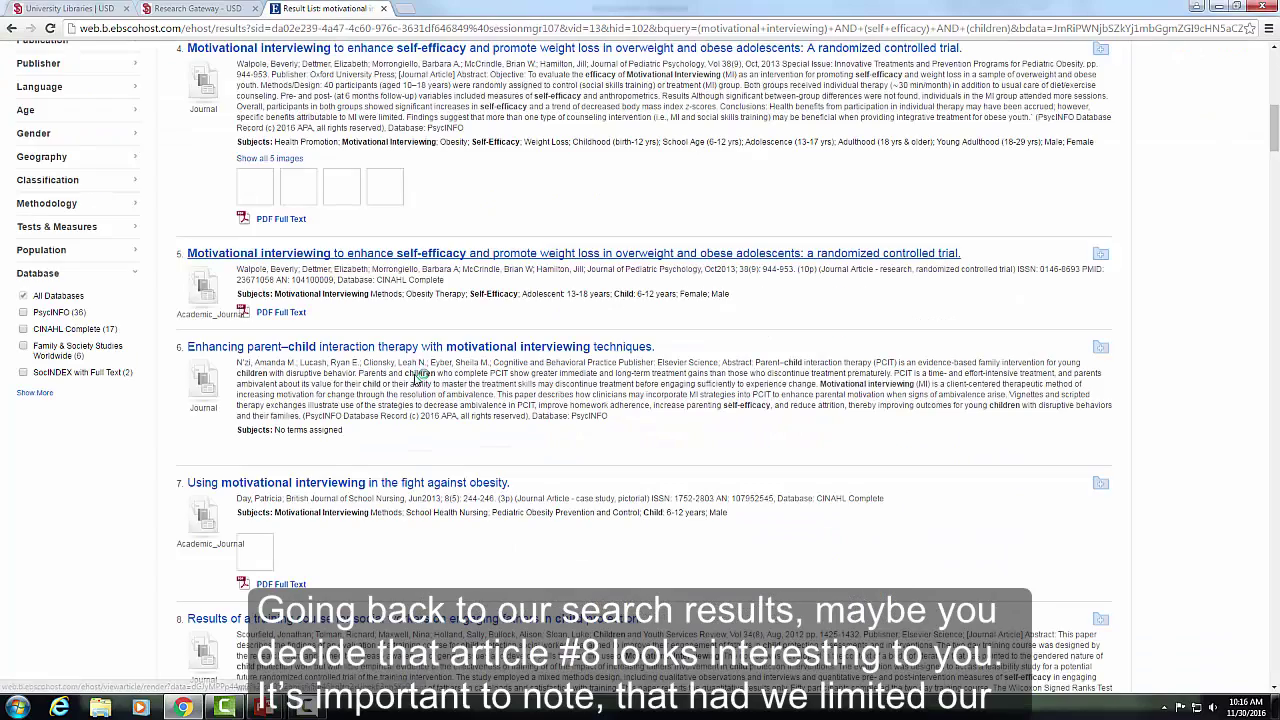
# - Check result 8's full-text availability, which is via Elsevier ScienceDirect Journals
pyautogui.scroll(-2, 418, 376)
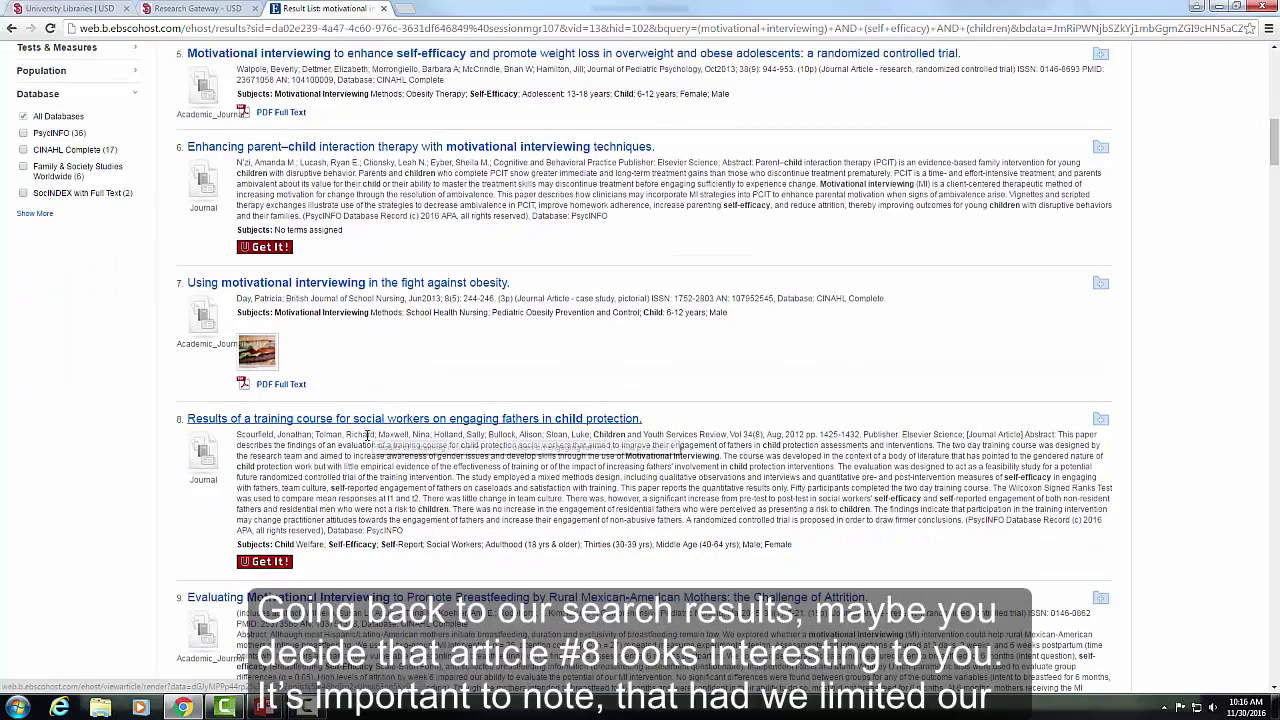
pyautogui.scroll(2, 300, 435)
pyautogui.scroll(4, 295, 435)
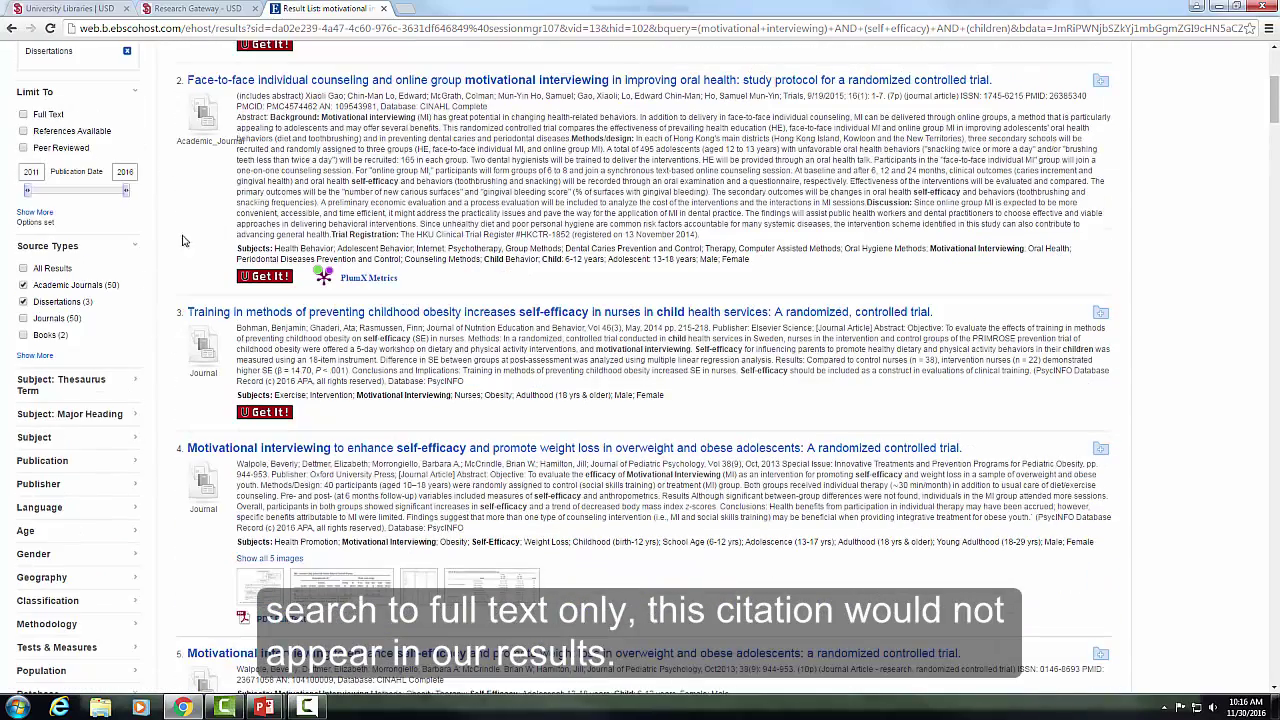
pyautogui.scroll(-2, 185, 260)
pyautogui.scroll(-6, 185, 261)
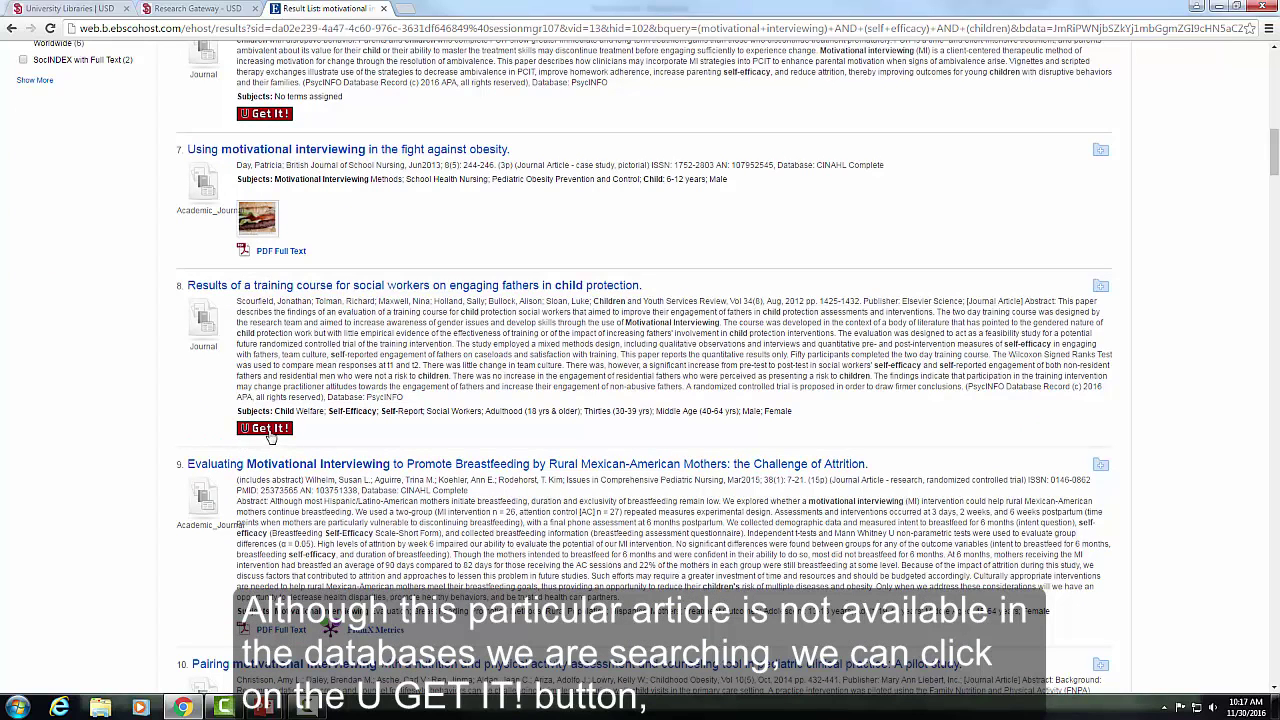
pyautogui.click(268, 431)
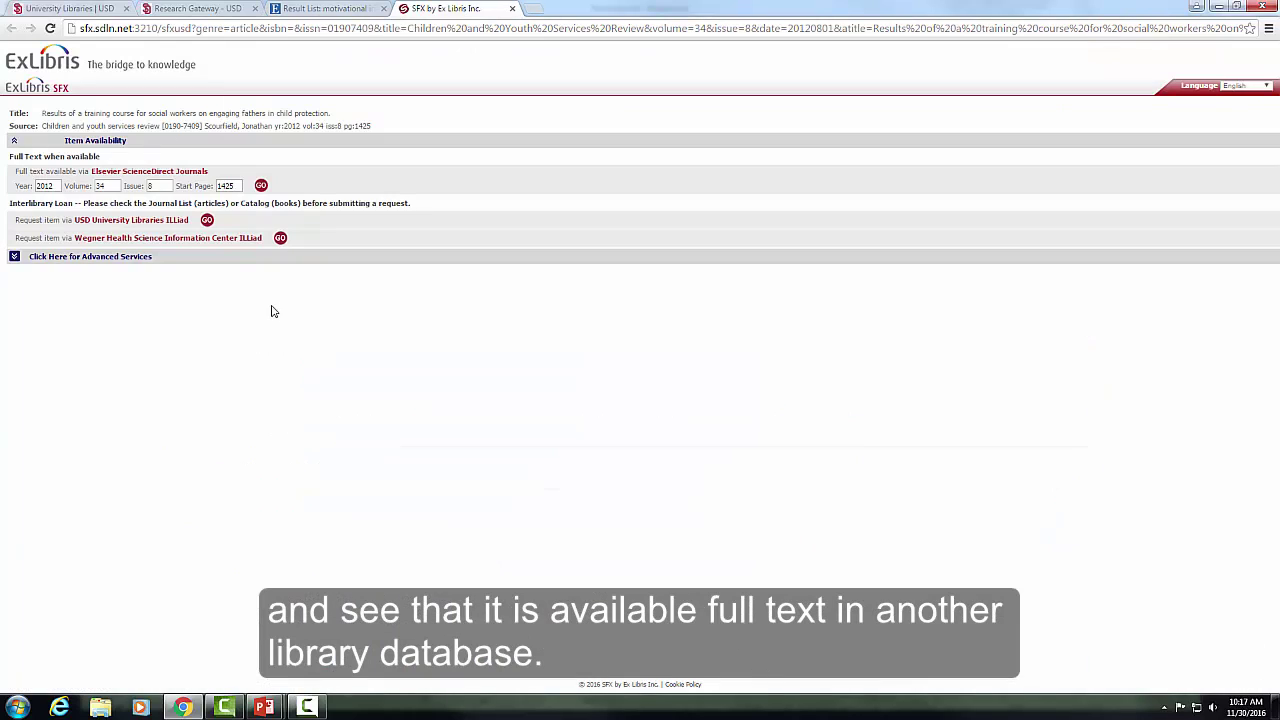
pyautogui.click(262, 185)
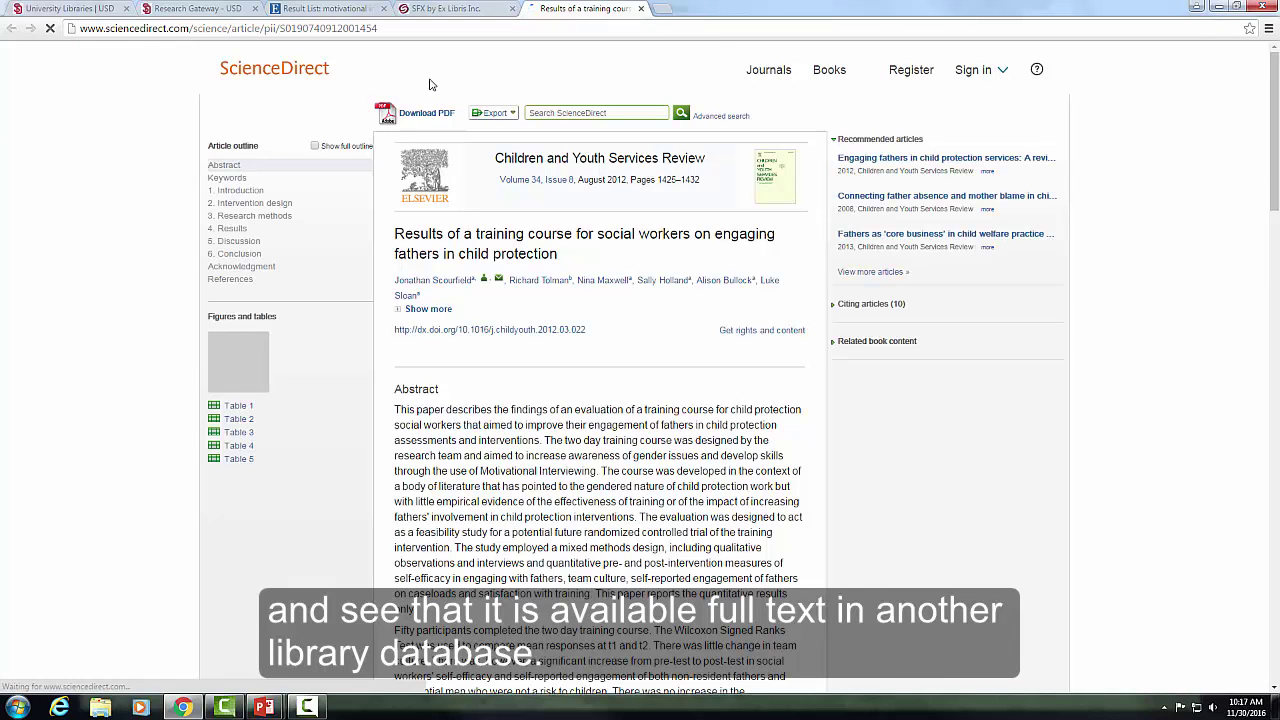
# - Close the ScienceDirect article, SFX availability and EBSCOhost result list tabs
pyautogui.click(640, 8)
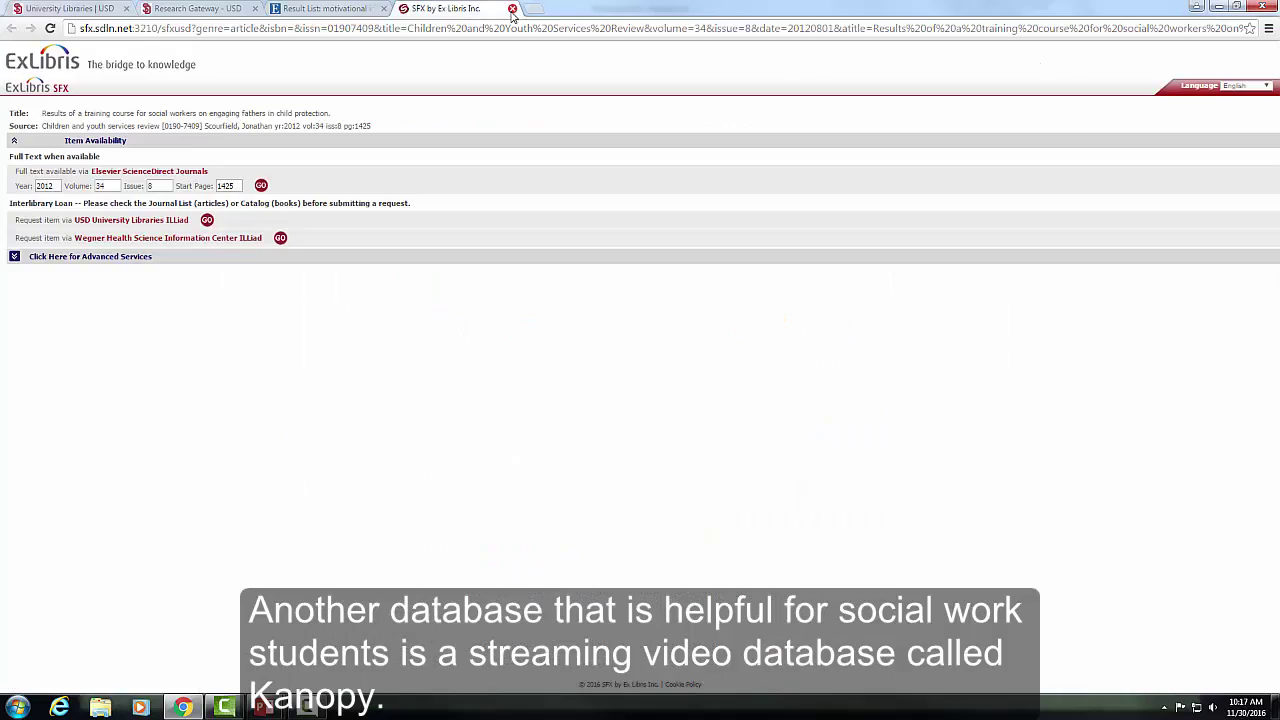
pyautogui.click(512, 8)
pyautogui.click(383, 8)
# - Open the Kanopy streaming video database, browse its 24-video catalog, then close it
pyautogui.scroll(-1, 377, 294)
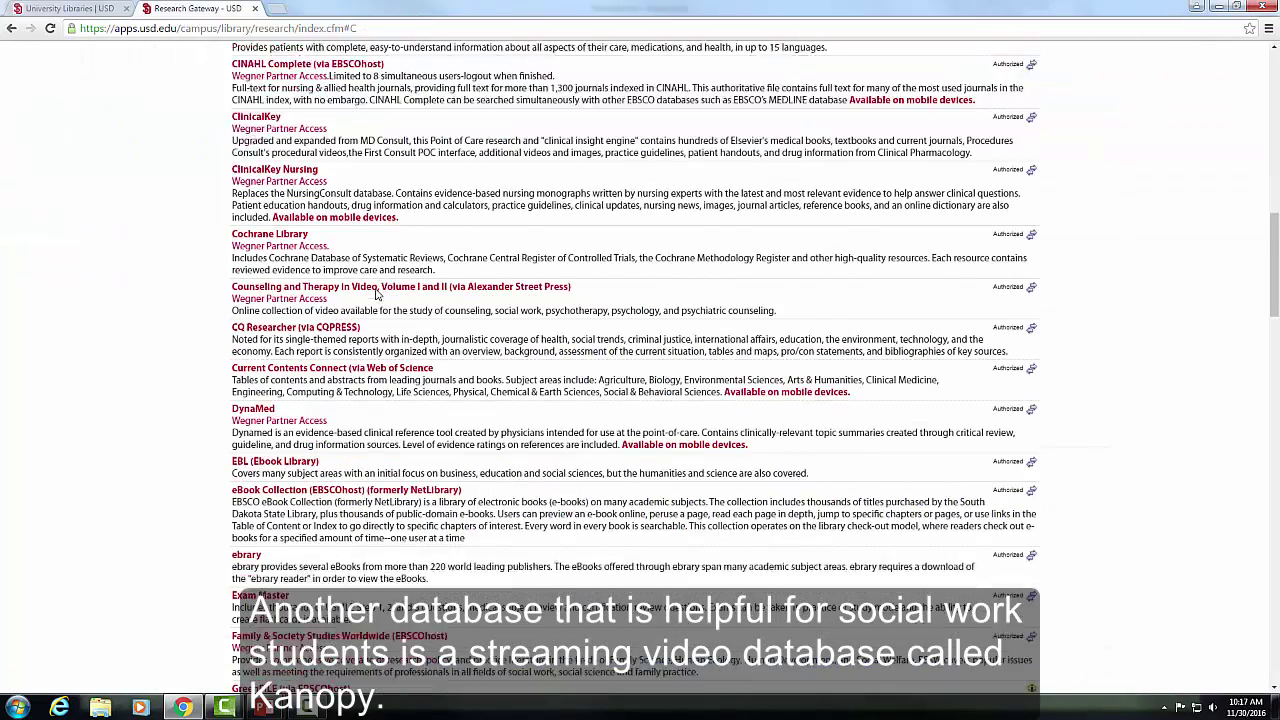
pyautogui.scroll(-7, 377, 294)
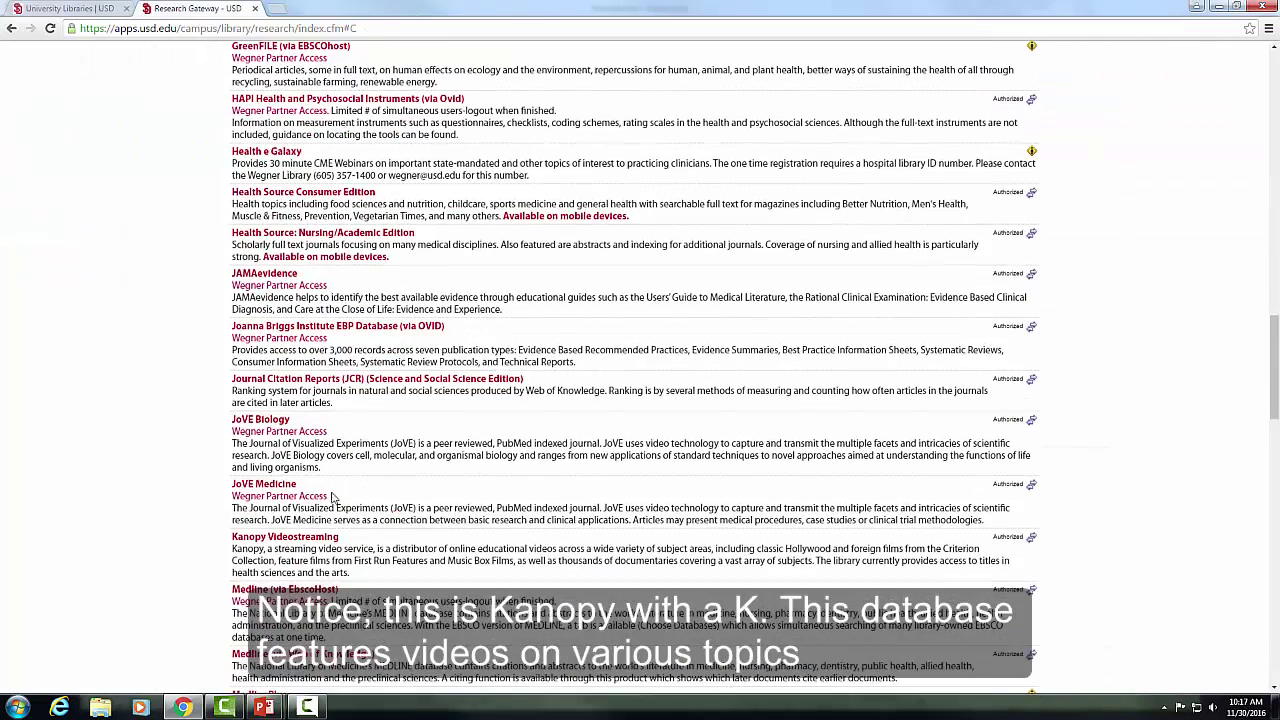
pyautogui.click(310, 537)
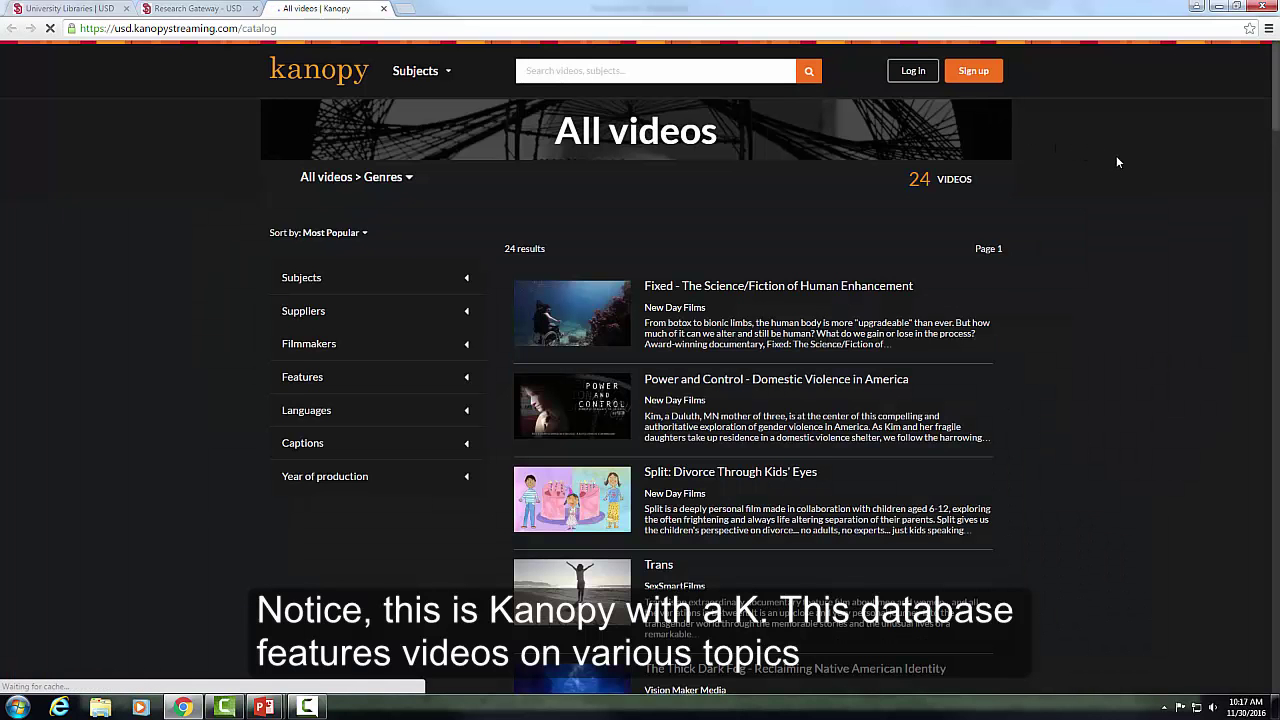
pyautogui.scroll(-2, 1117, 160)
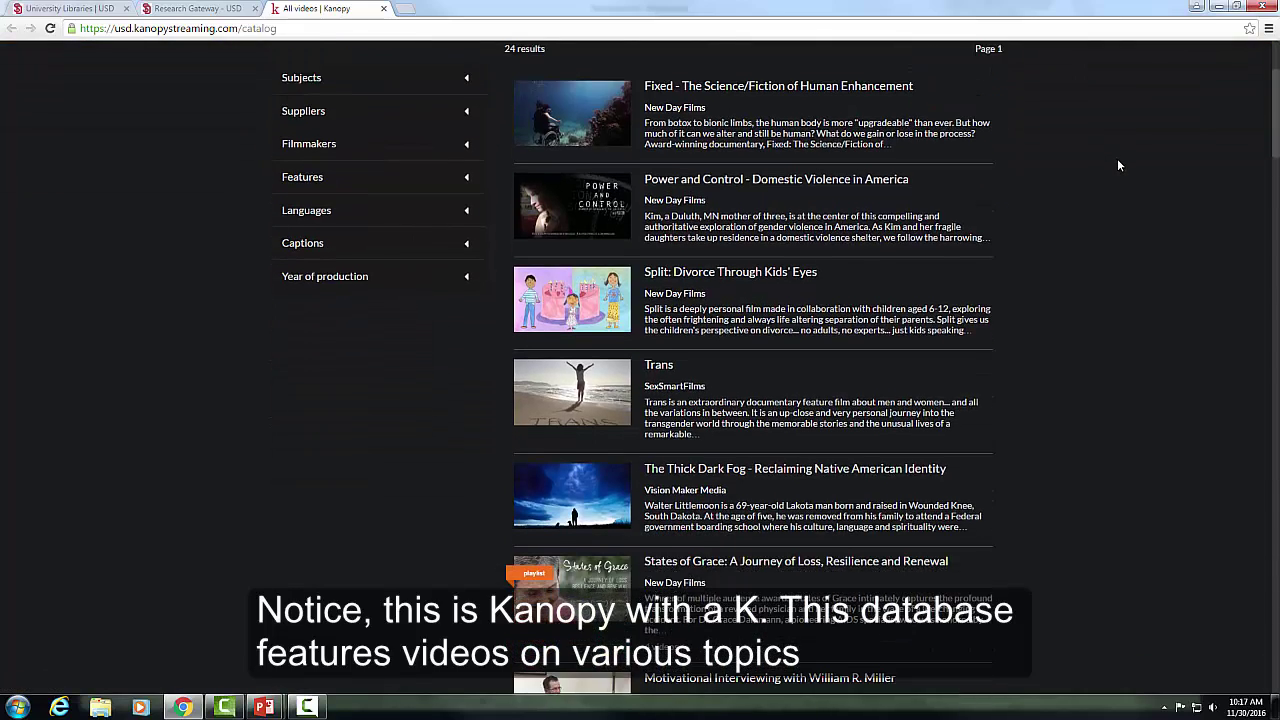
pyautogui.scroll(-3, 1118, 161)
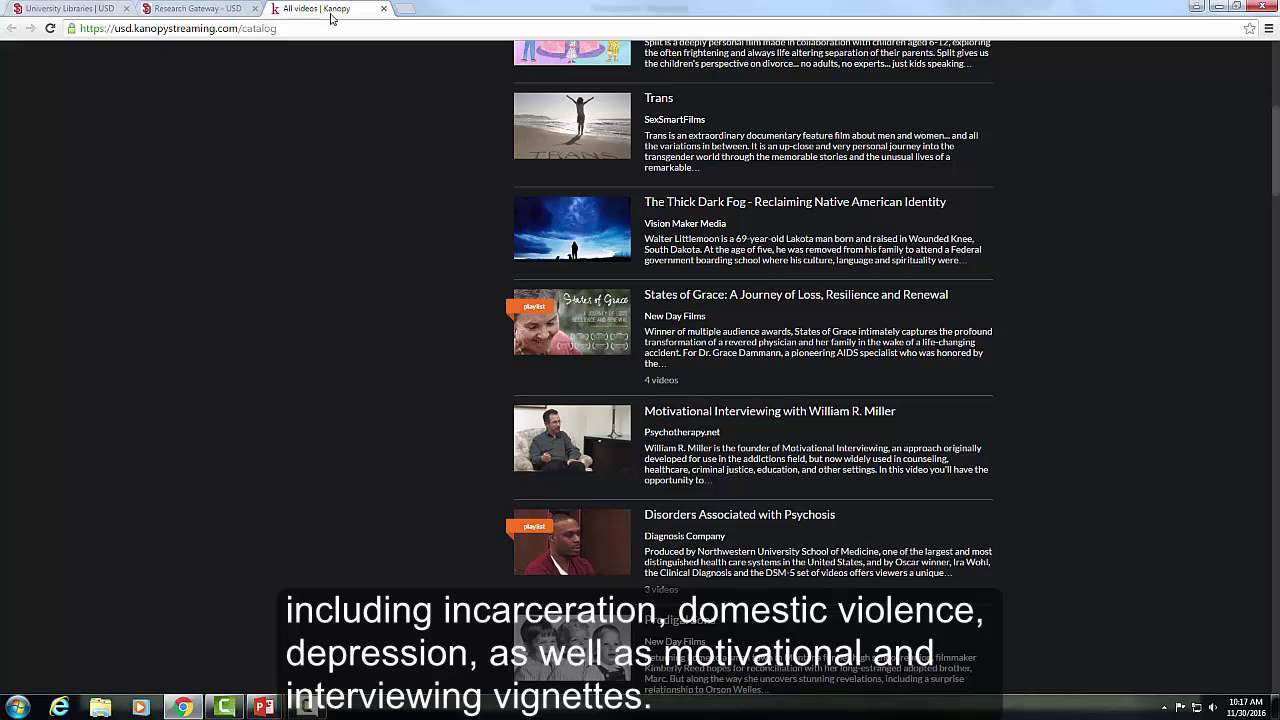
pyautogui.click(384, 9)
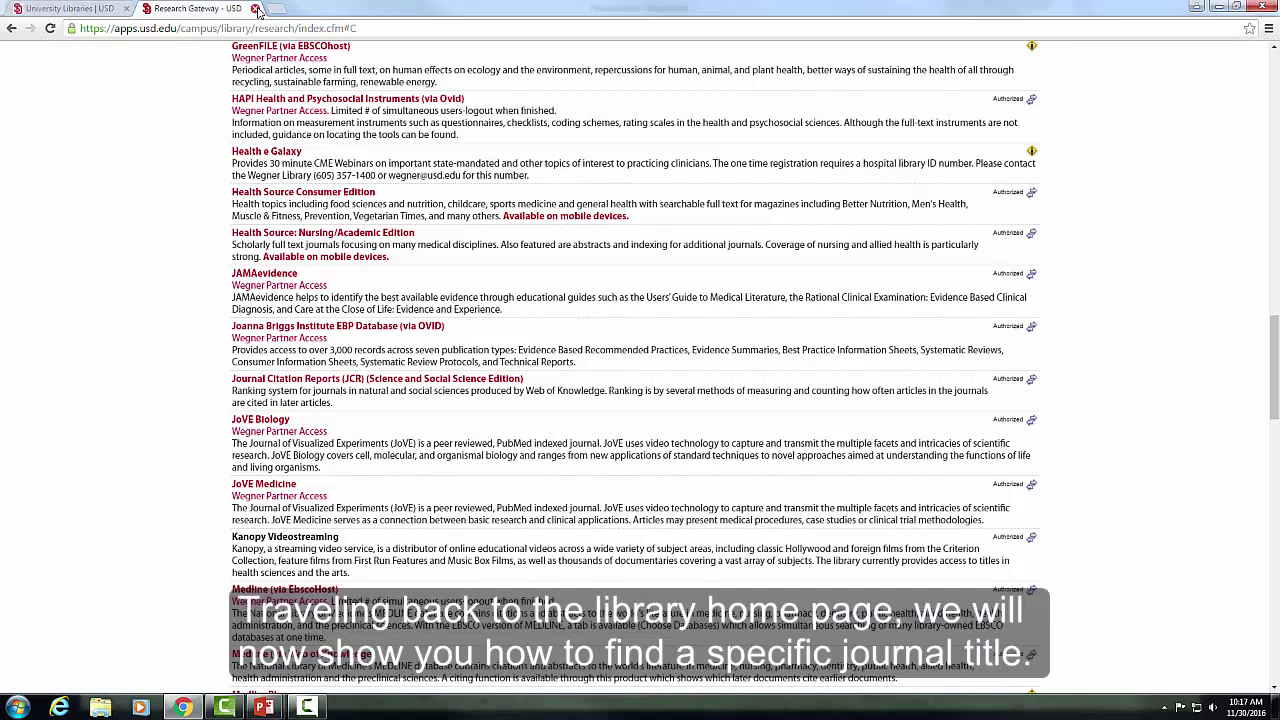
# - Search journals for titles containing all the words 'Child Family Social Work'
pyautogui.click(255, 9)
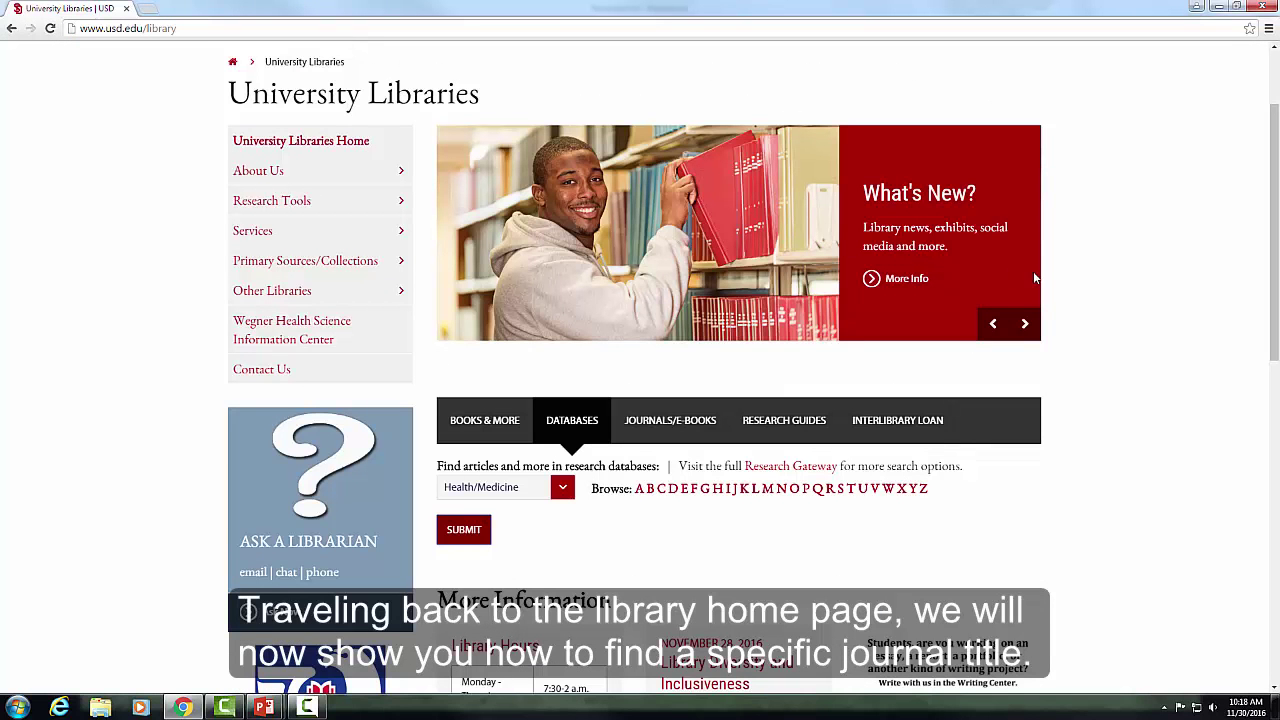
pyautogui.click(684, 424)
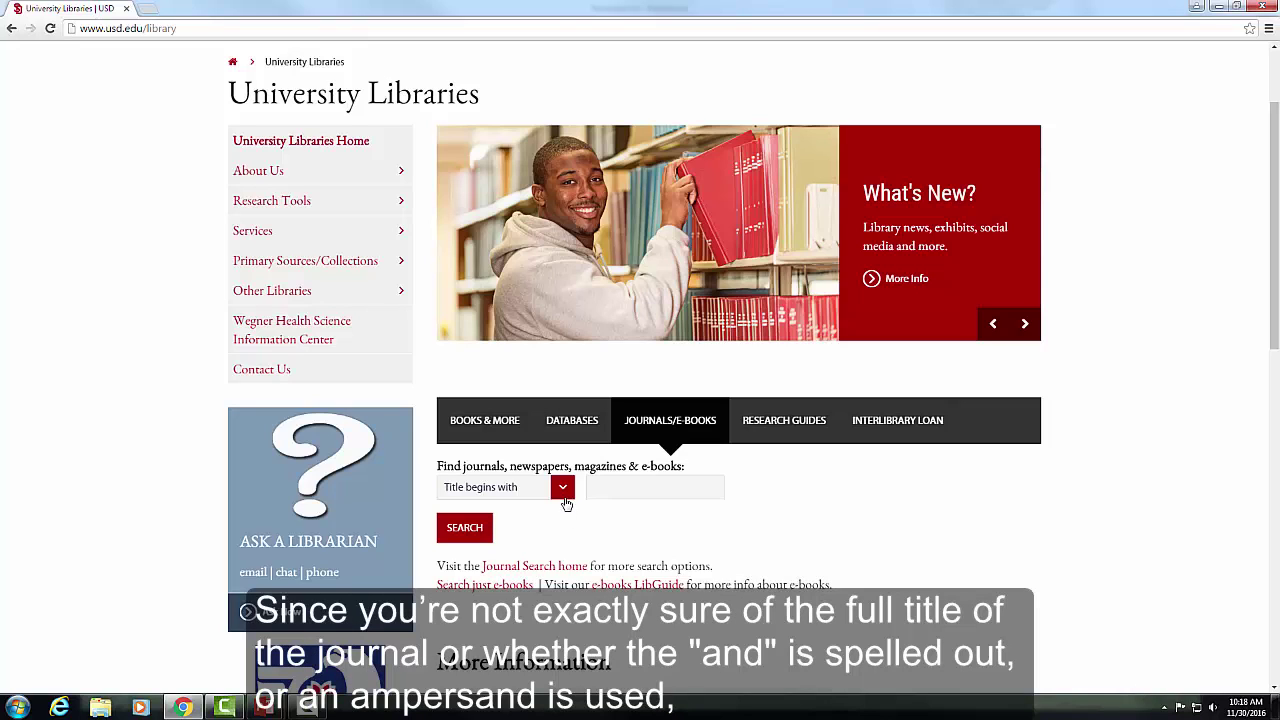
pyautogui.click(563, 491)
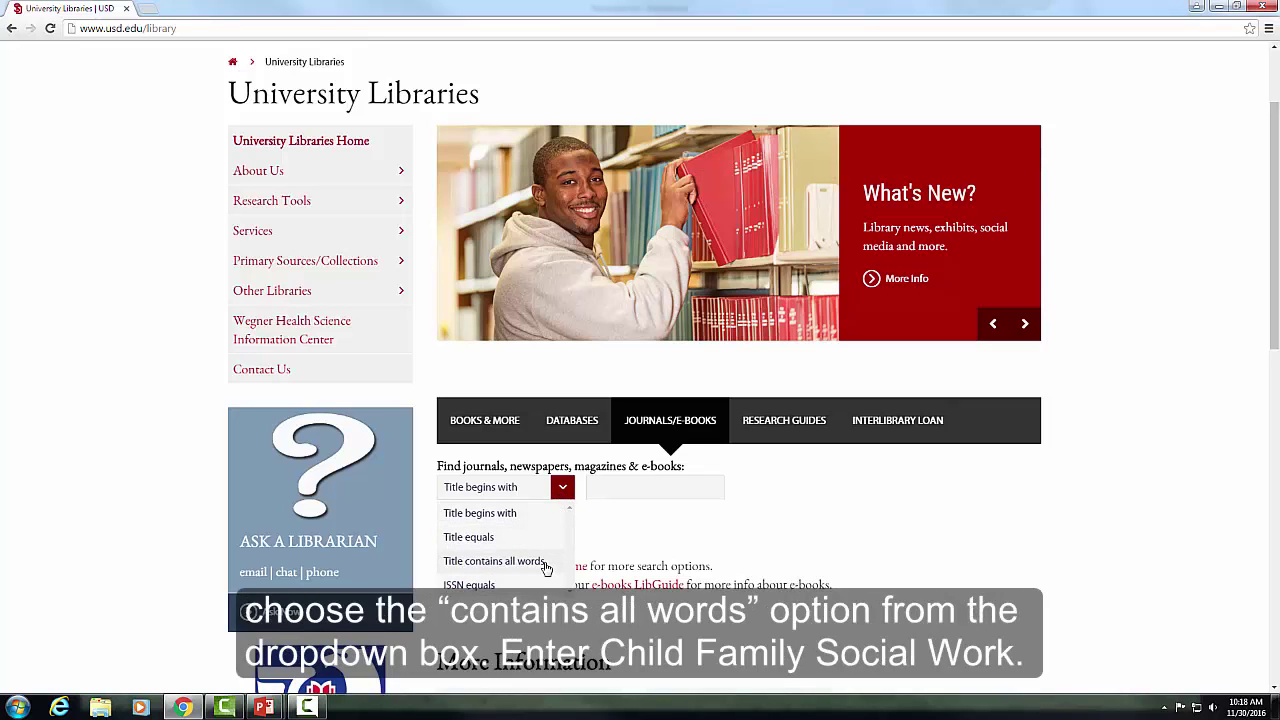
pyautogui.click(546, 568)
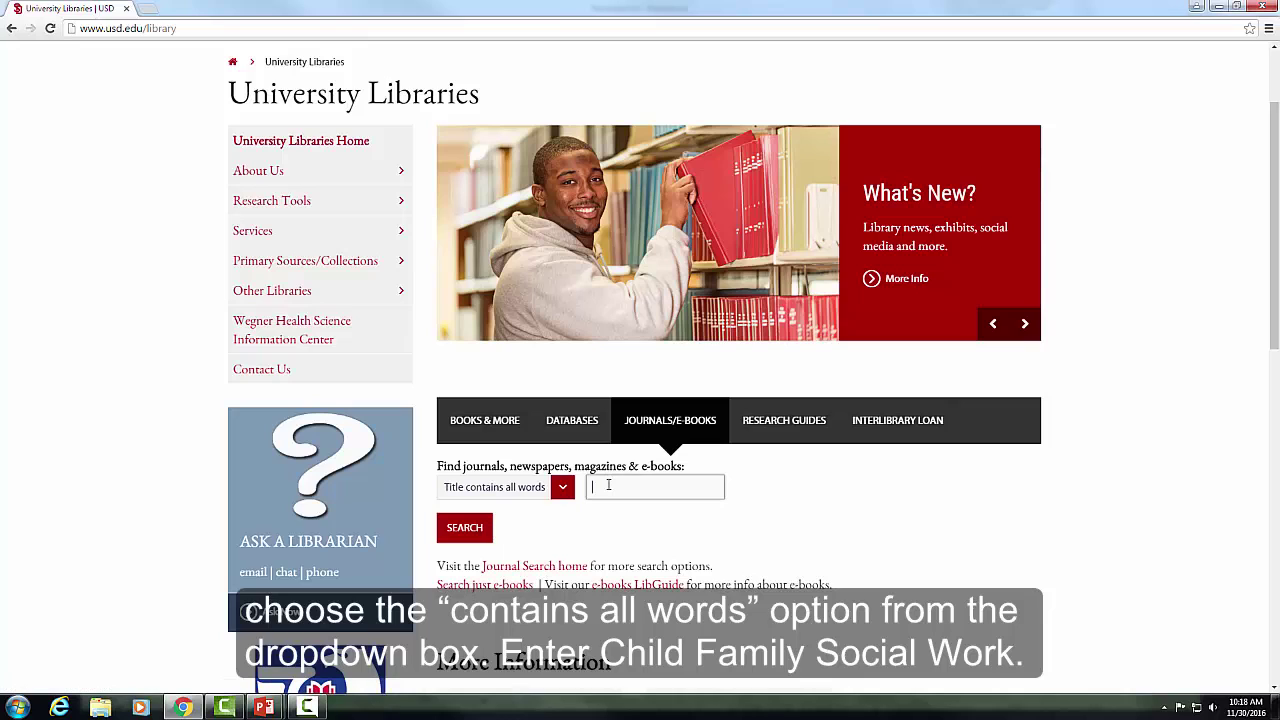
pyautogui.write('Child Family Social Work')
pyautogui.click(624, 508)
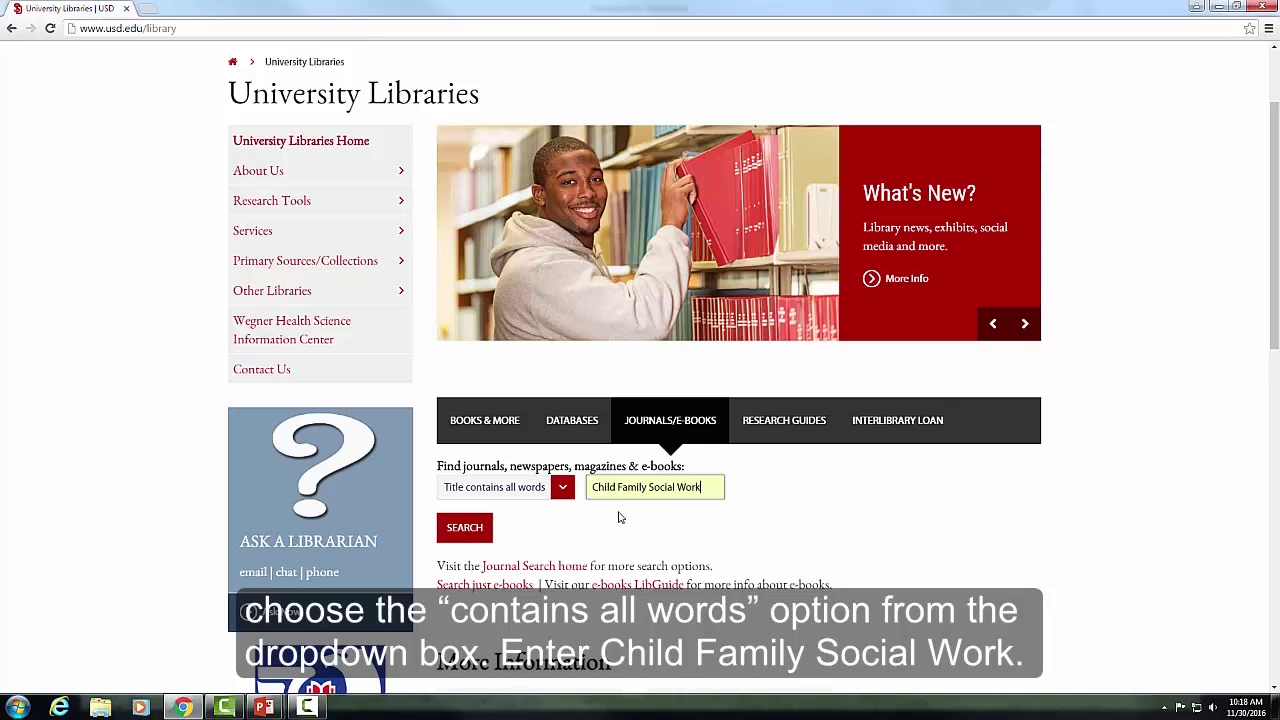
pyautogui.click(466, 528)
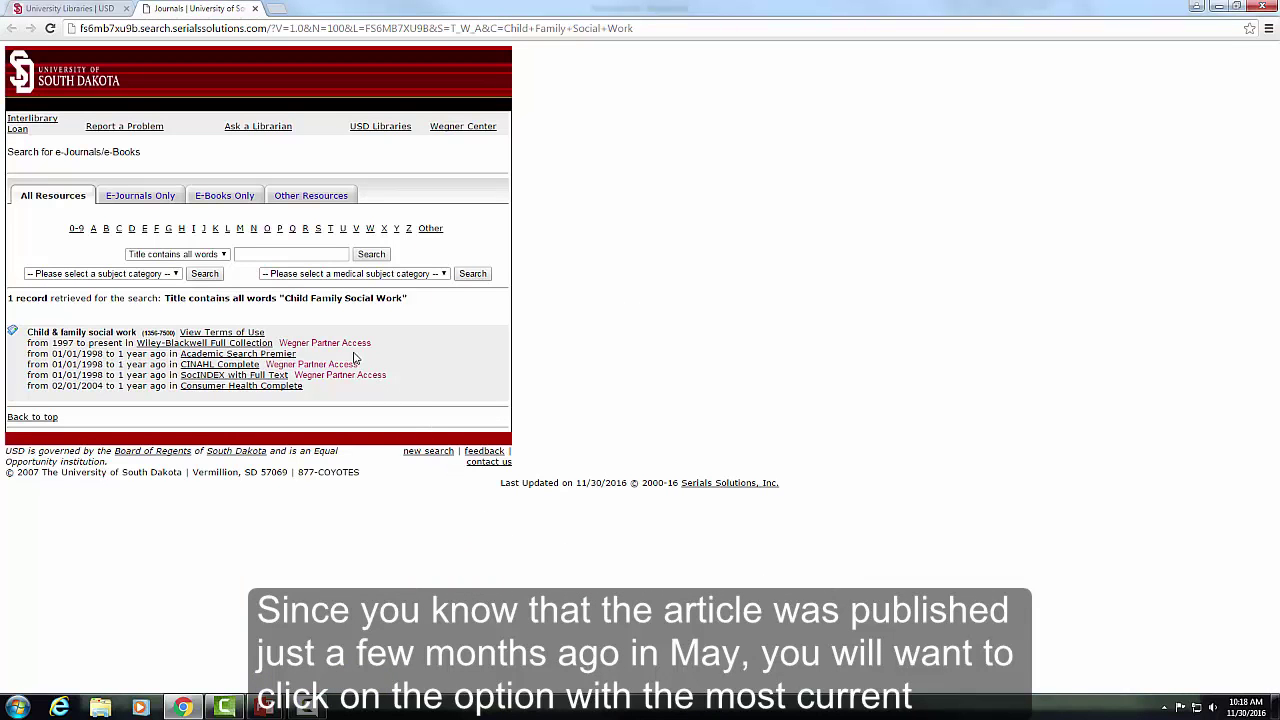
# - Open the May 2016 issue of Child & Family Social Work in Wiley-Blackwell Full Collection
pyautogui.moveTo(53, 343); pyautogui.dragTo(124, 343)
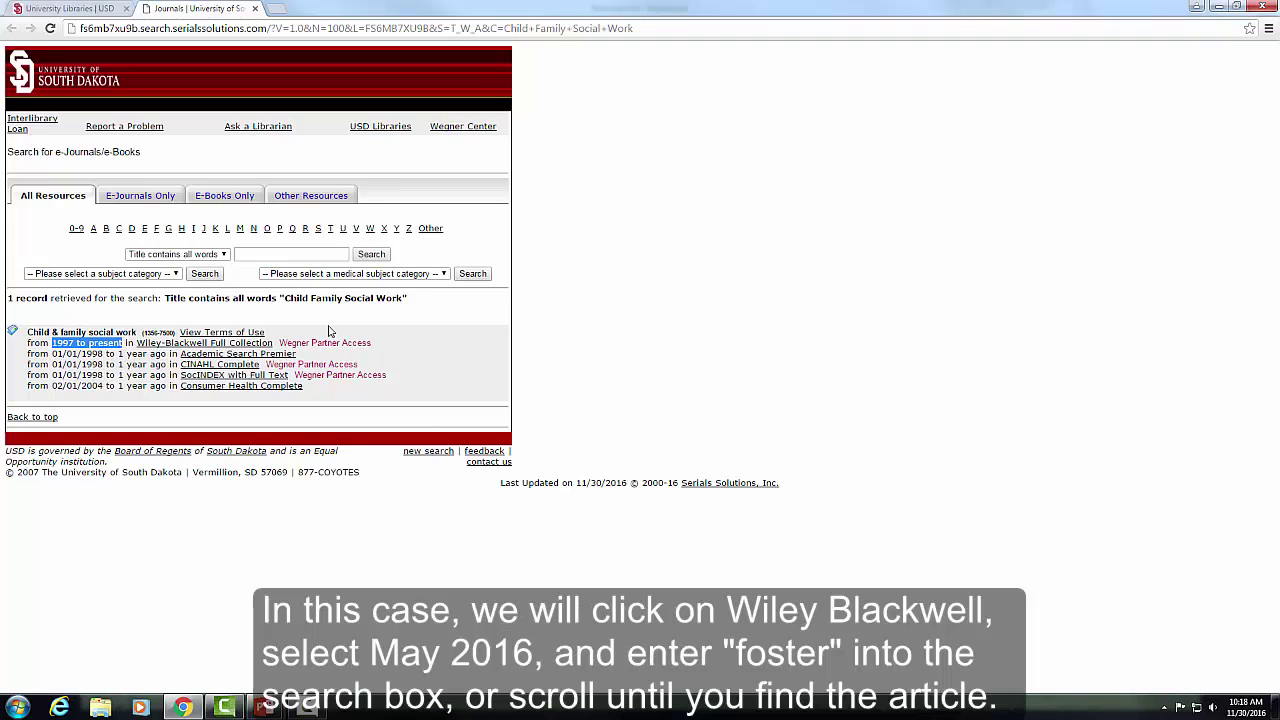
pyautogui.click(265, 345)
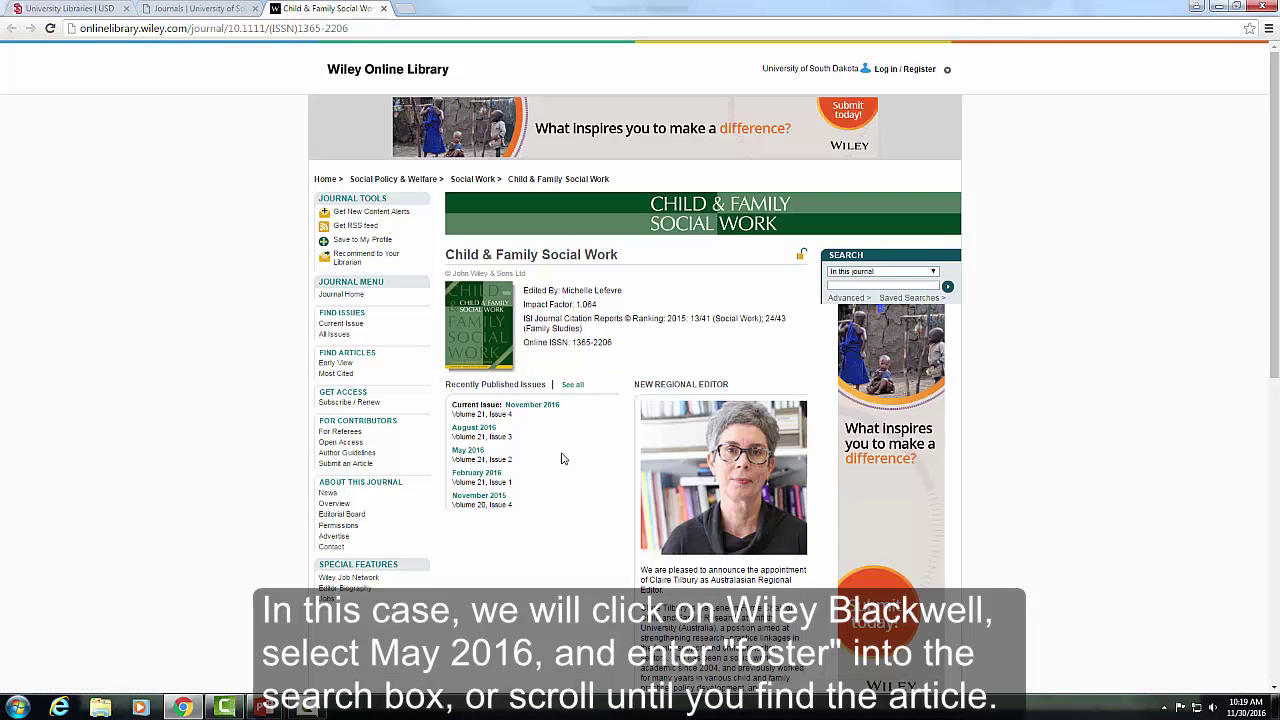
pyautogui.click(470, 452)
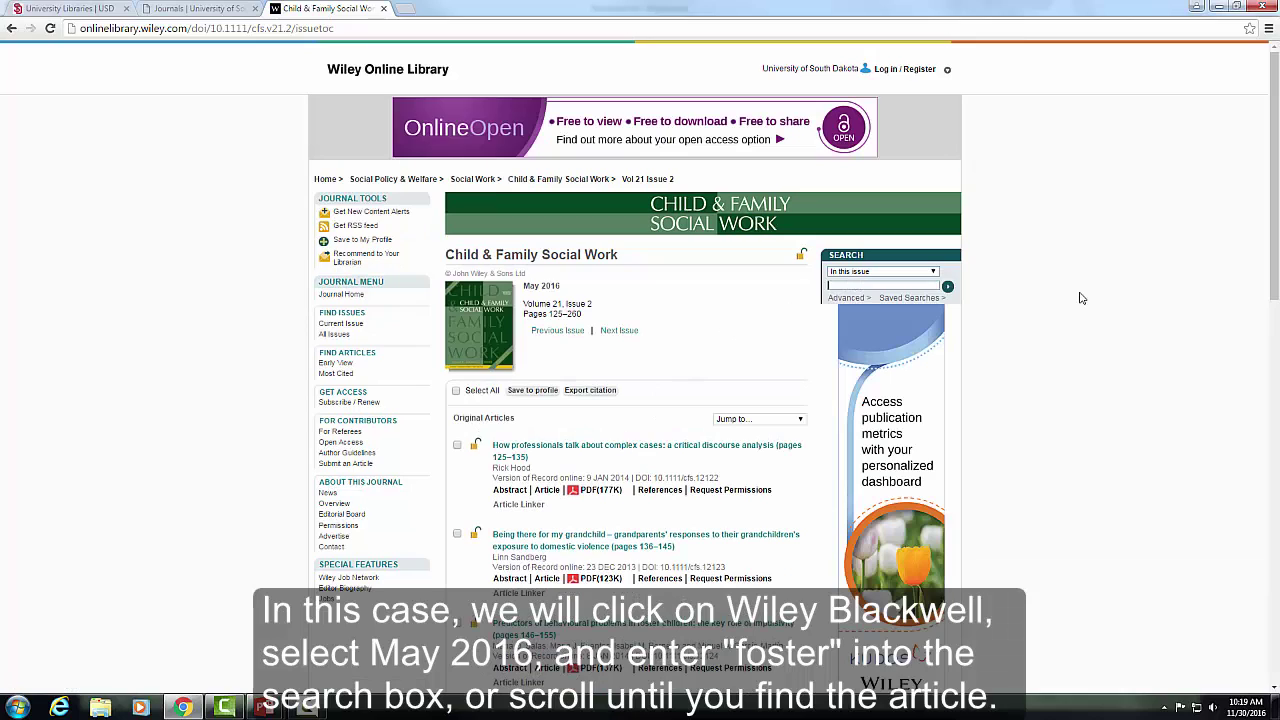
# - Search that issue for 'foster', review the 7 results, and close the Wiley tab
pyautogui.write('foster')
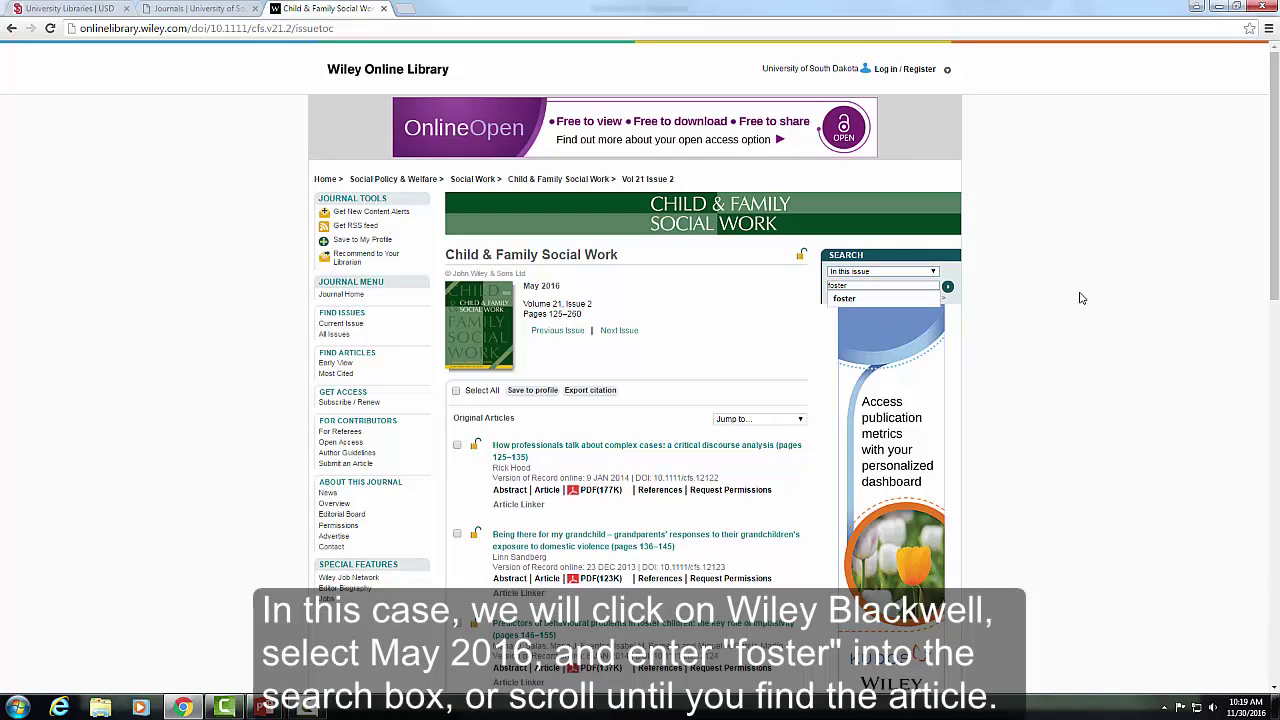
pyautogui.press('Return')
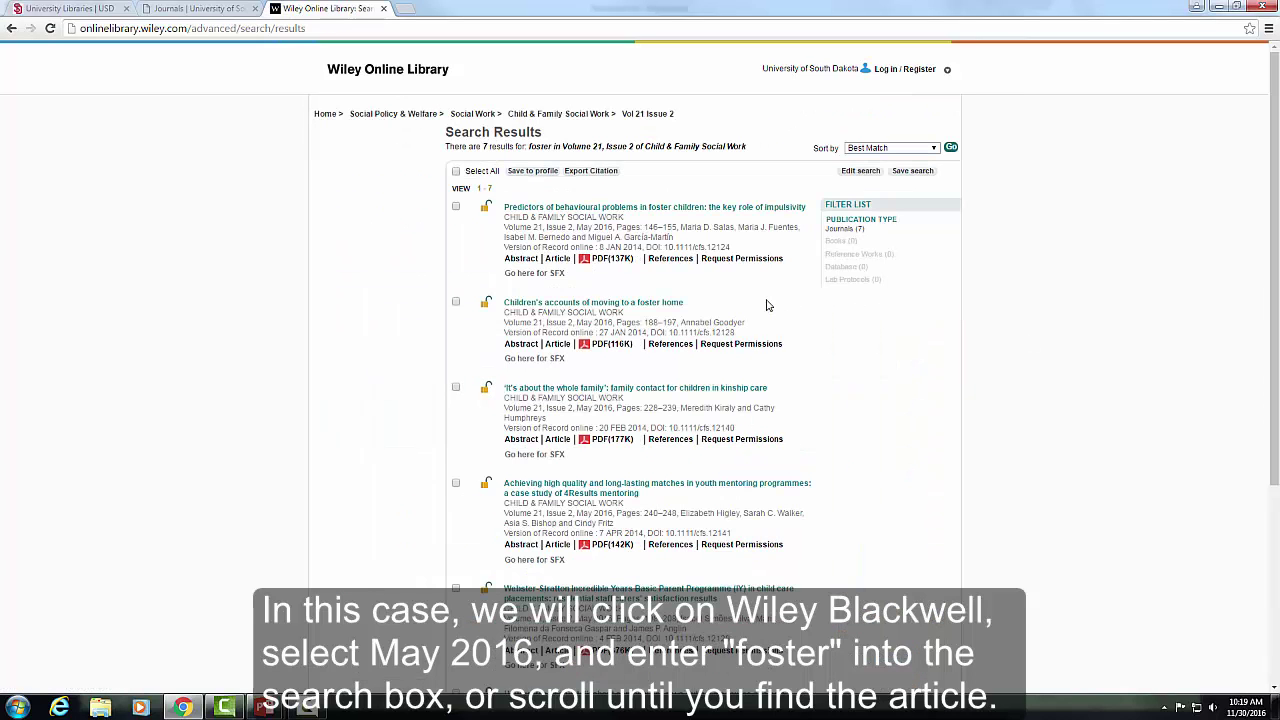
pyautogui.moveTo(685, 302); pyautogui.dragTo(500, 303)
pyautogui.click(493, 336)
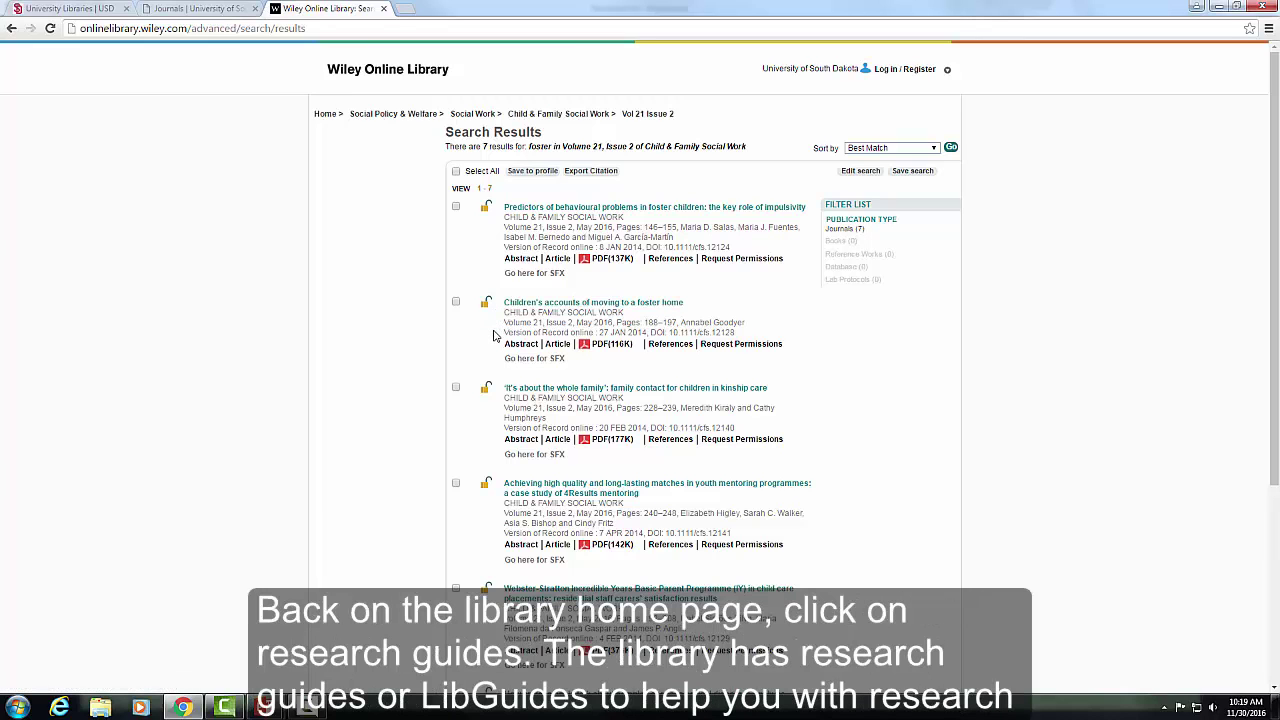
pyautogui.click(384, 9)
# - Search the research guides for Social Work, open the Social Work guide, then close its tabs
pyautogui.click(255, 9)
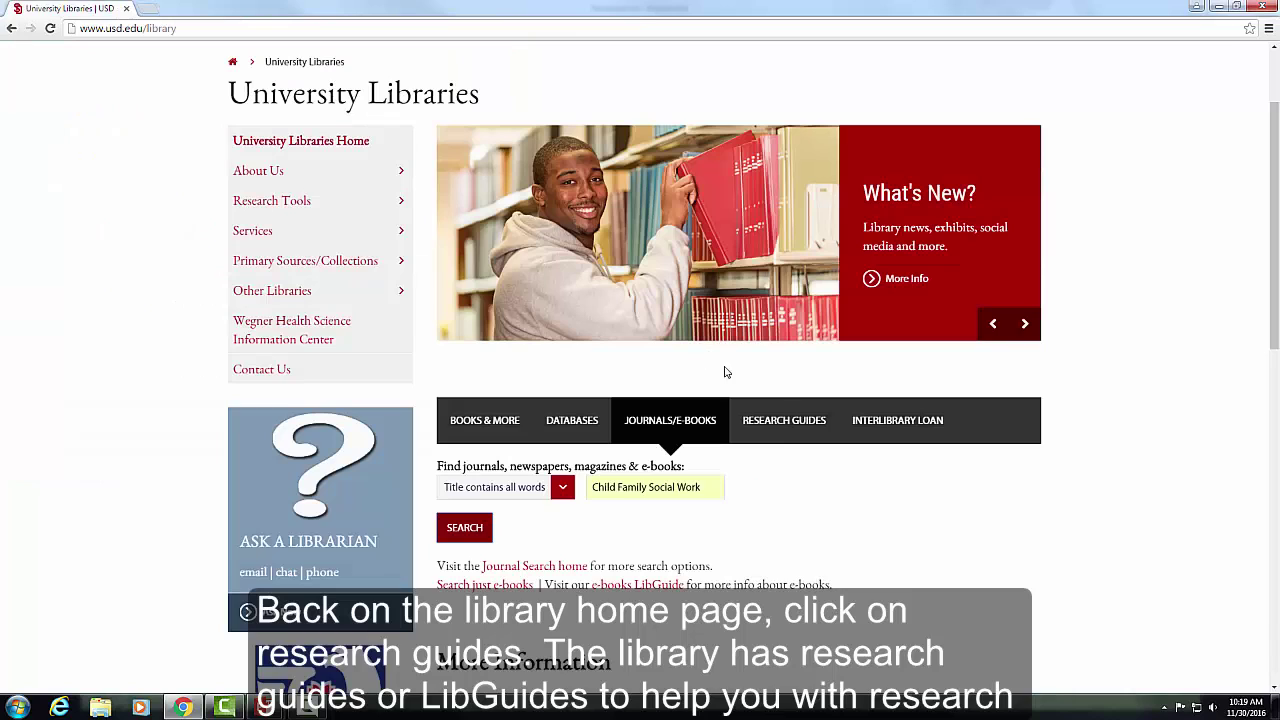
pyautogui.click(784, 420)
pyautogui.click(562, 484)
pyautogui.write('Social')
pyautogui.click(528, 509)
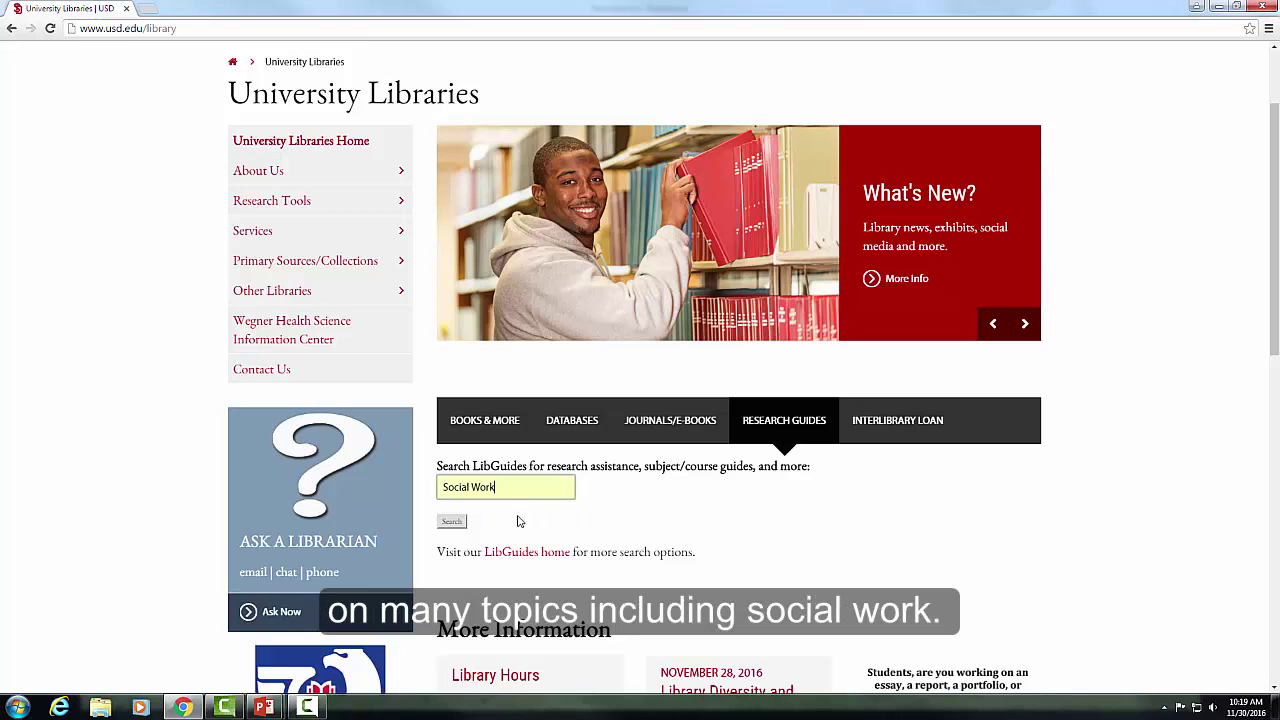
pyautogui.click(452, 524)
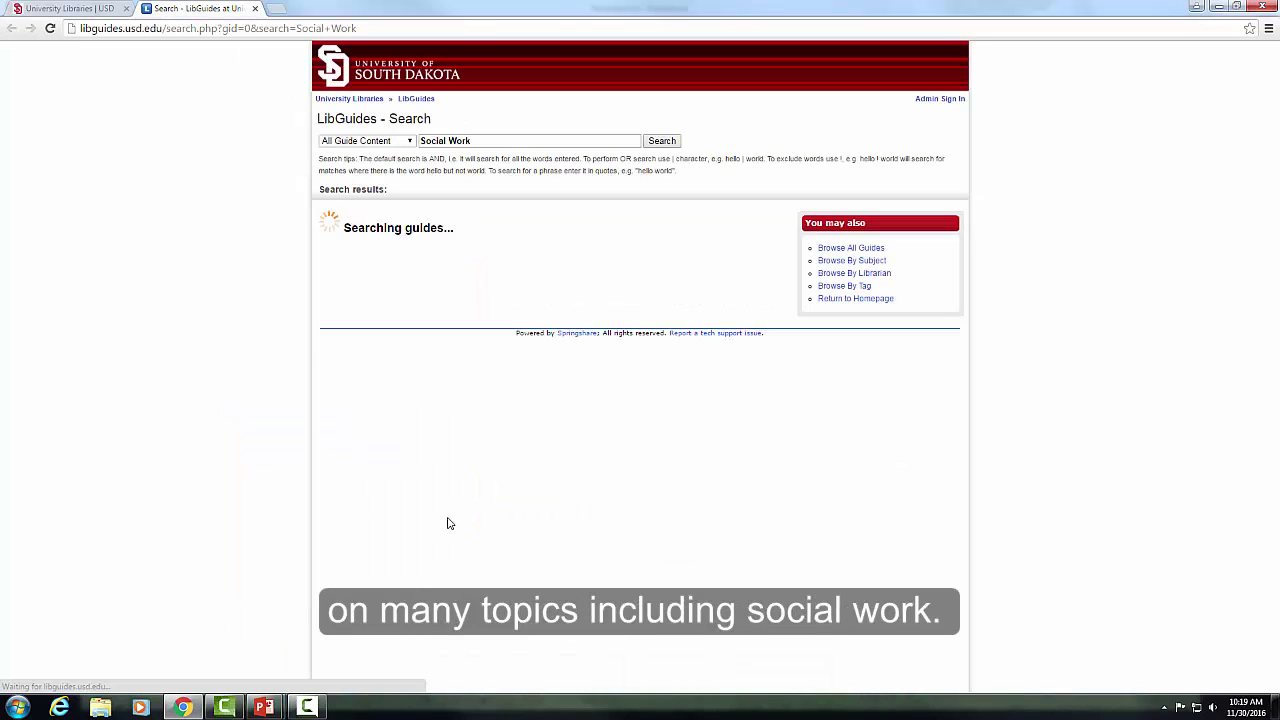
pyautogui.click(336, 225)
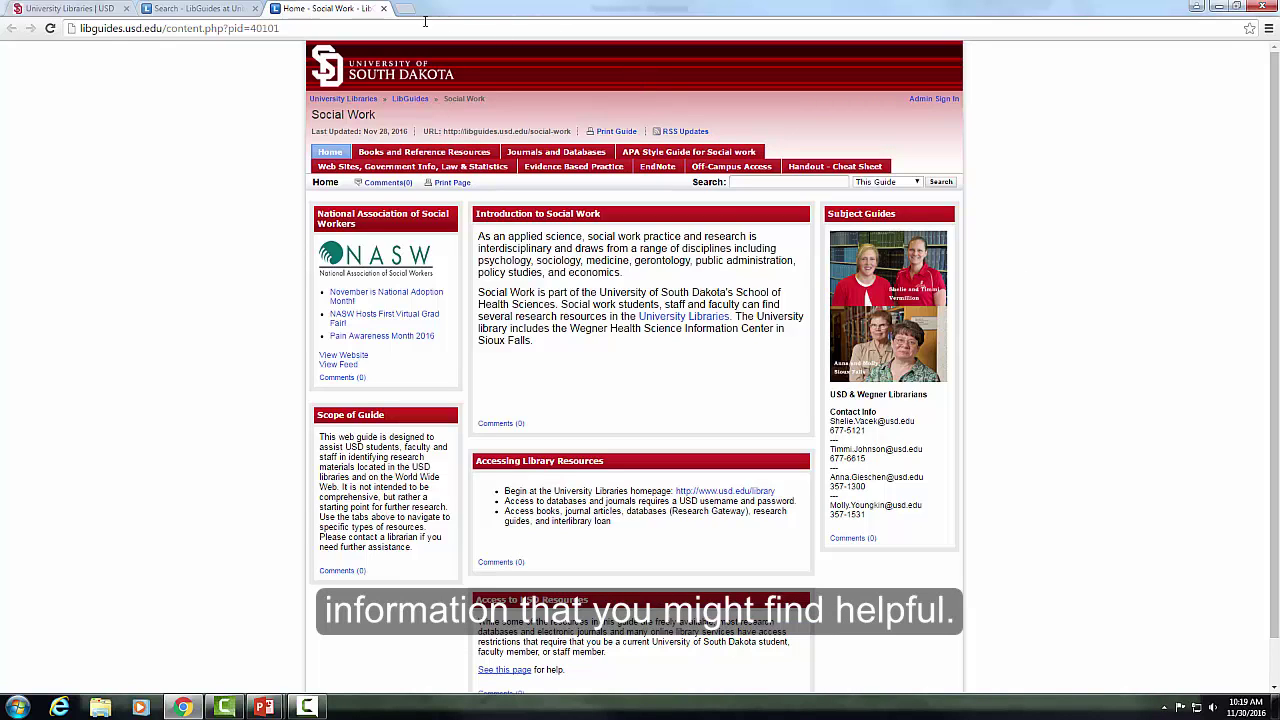
pyautogui.click(383, 8)
pyautogui.click(254, 8)
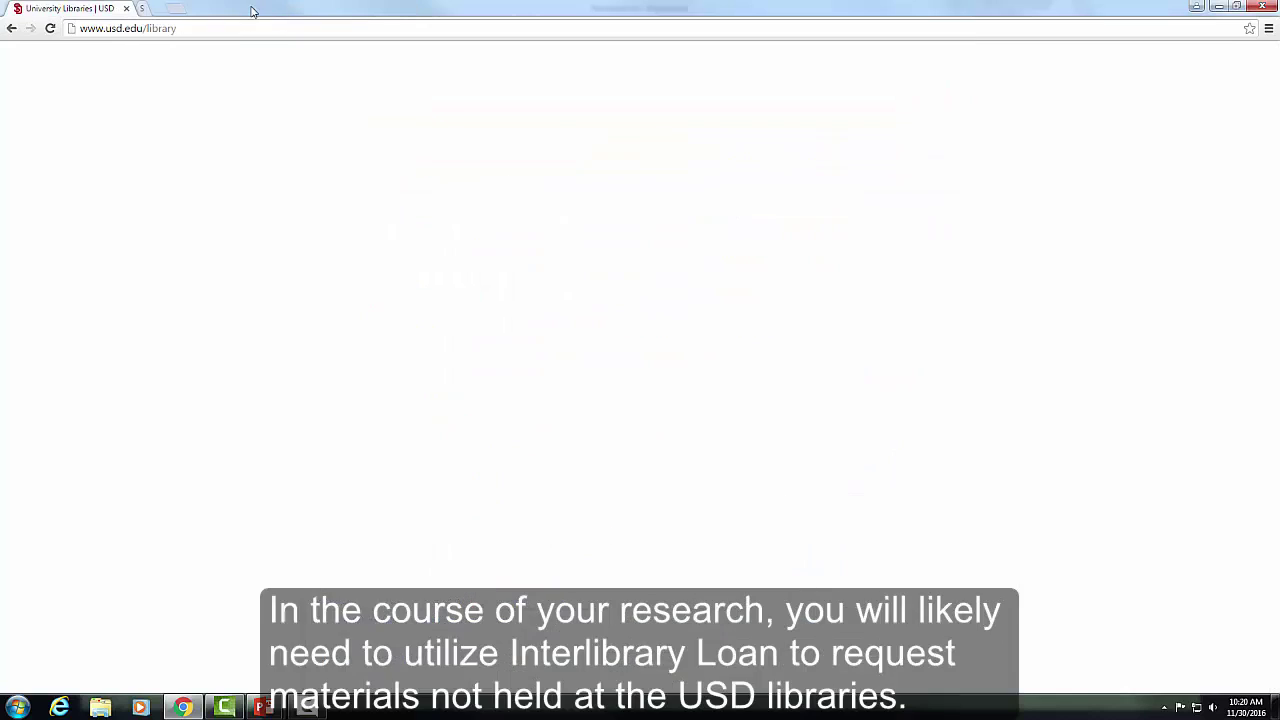
# - Log on to ILLiad from the Interlibrary Loan tab with the USD username and password
pyautogui.click(895, 432)
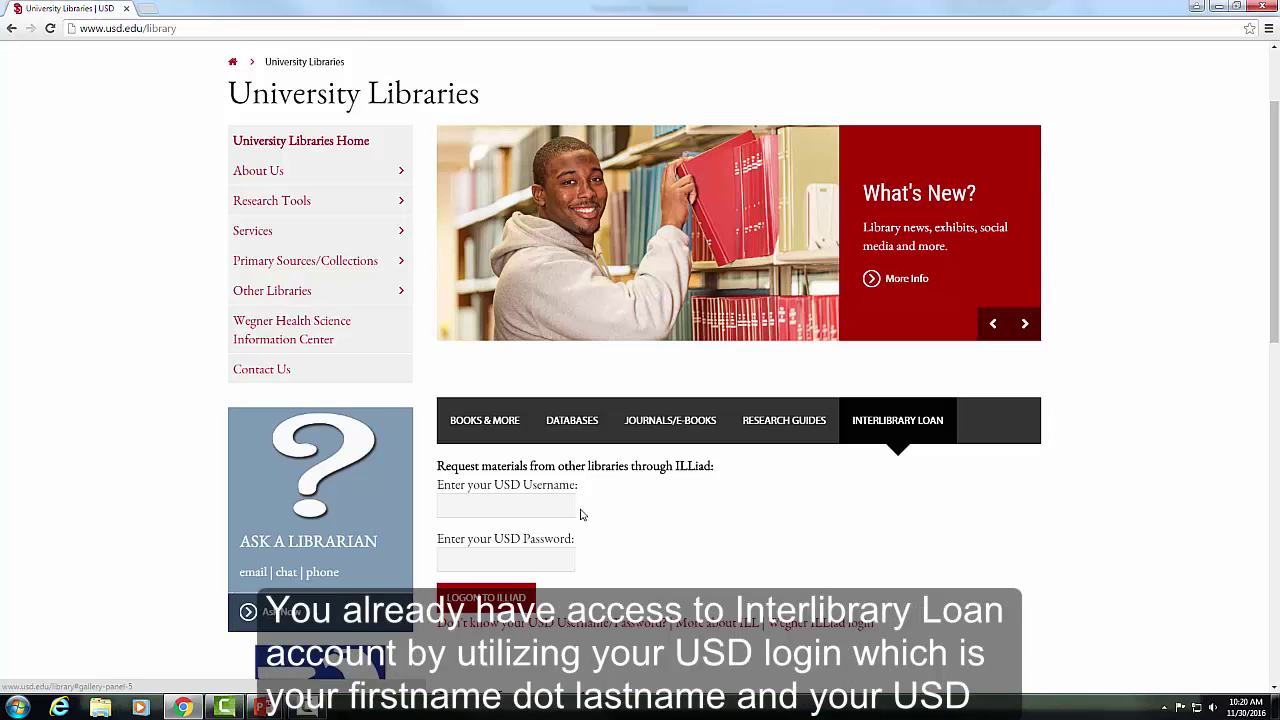
pyautogui.click(544, 507)
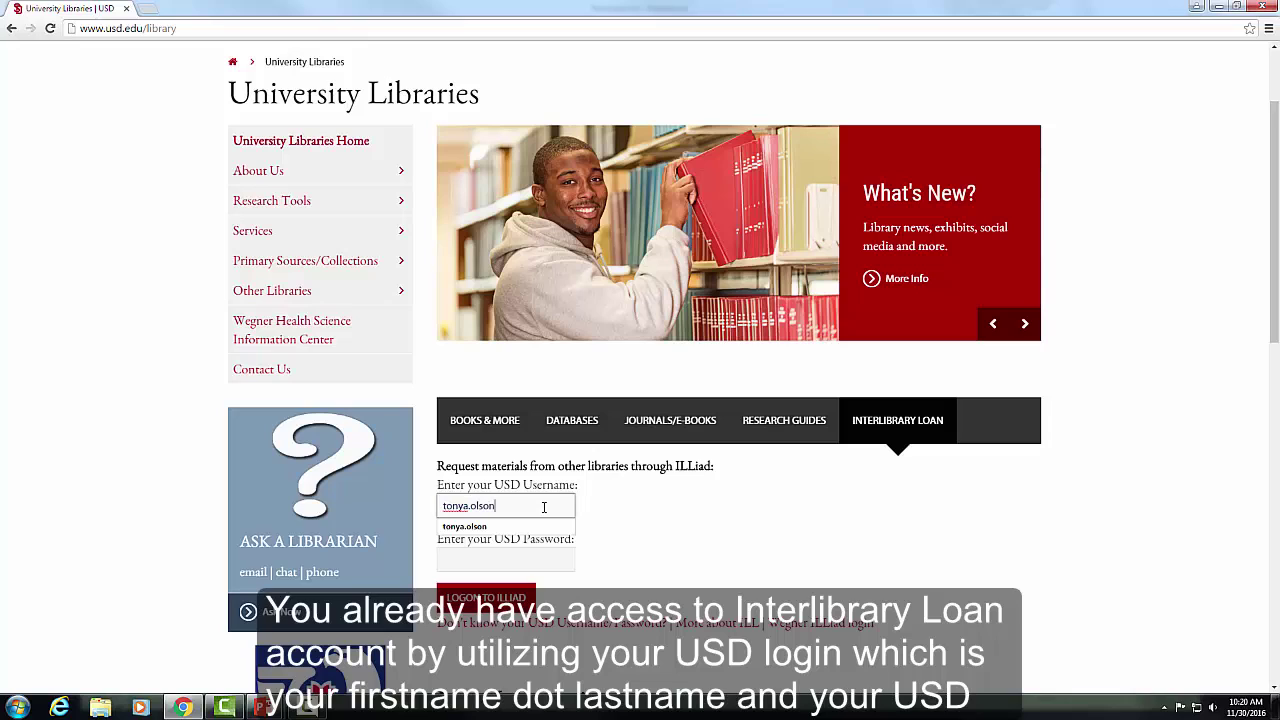
pyautogui.press('Tab')
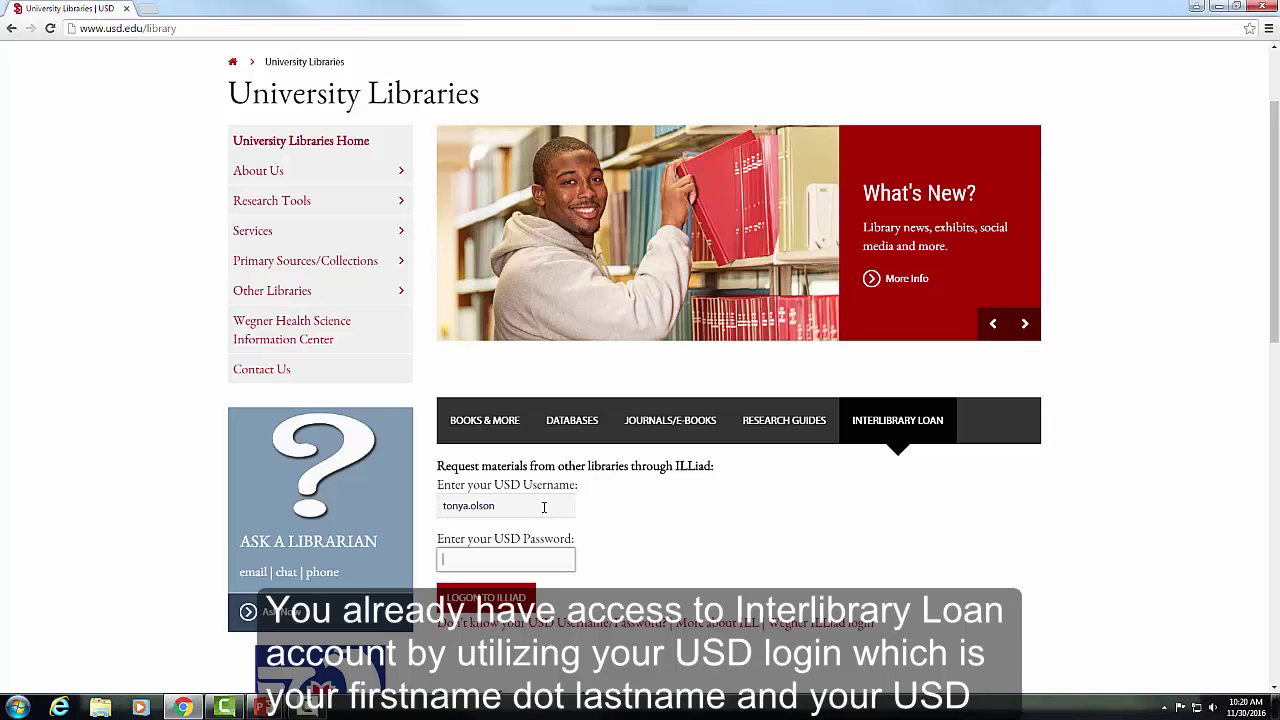
pyautogui.write('p')
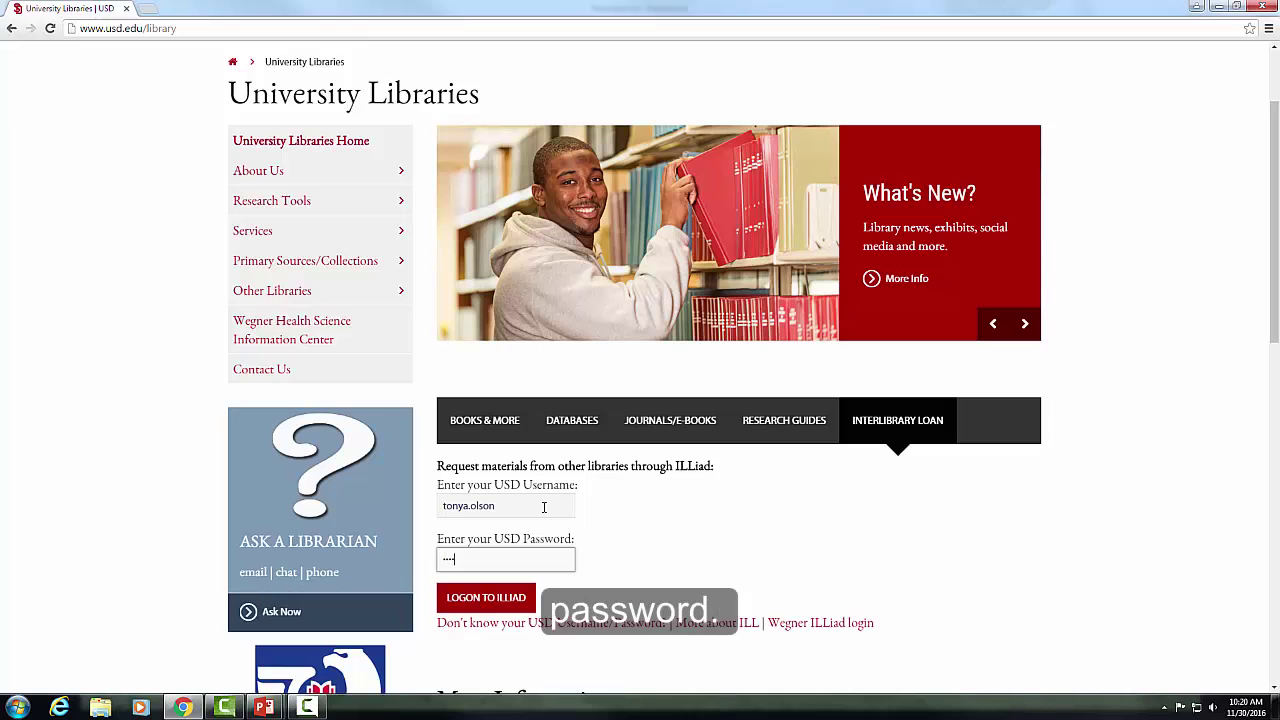
pyautogui.click(528, 597)
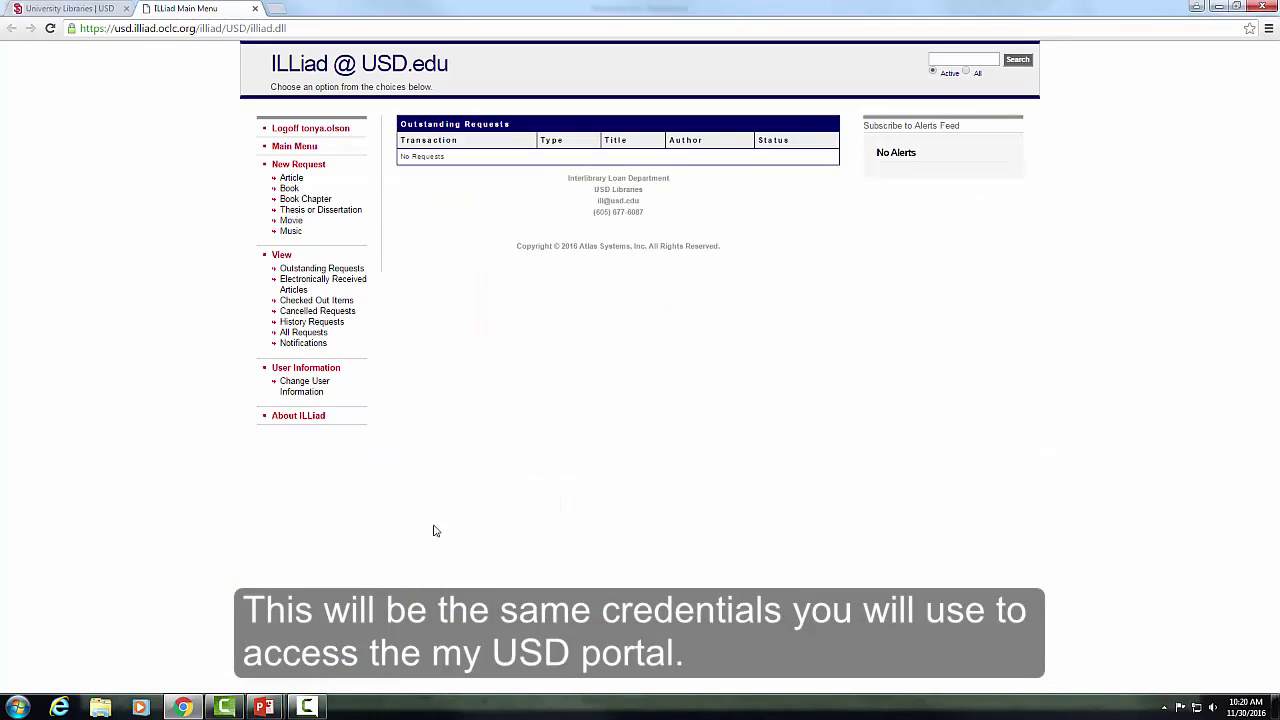
# - Update ILLiad user information to Distance Ed Undergraduate Student status and Social Work department
pyautogui.click(306, 392)
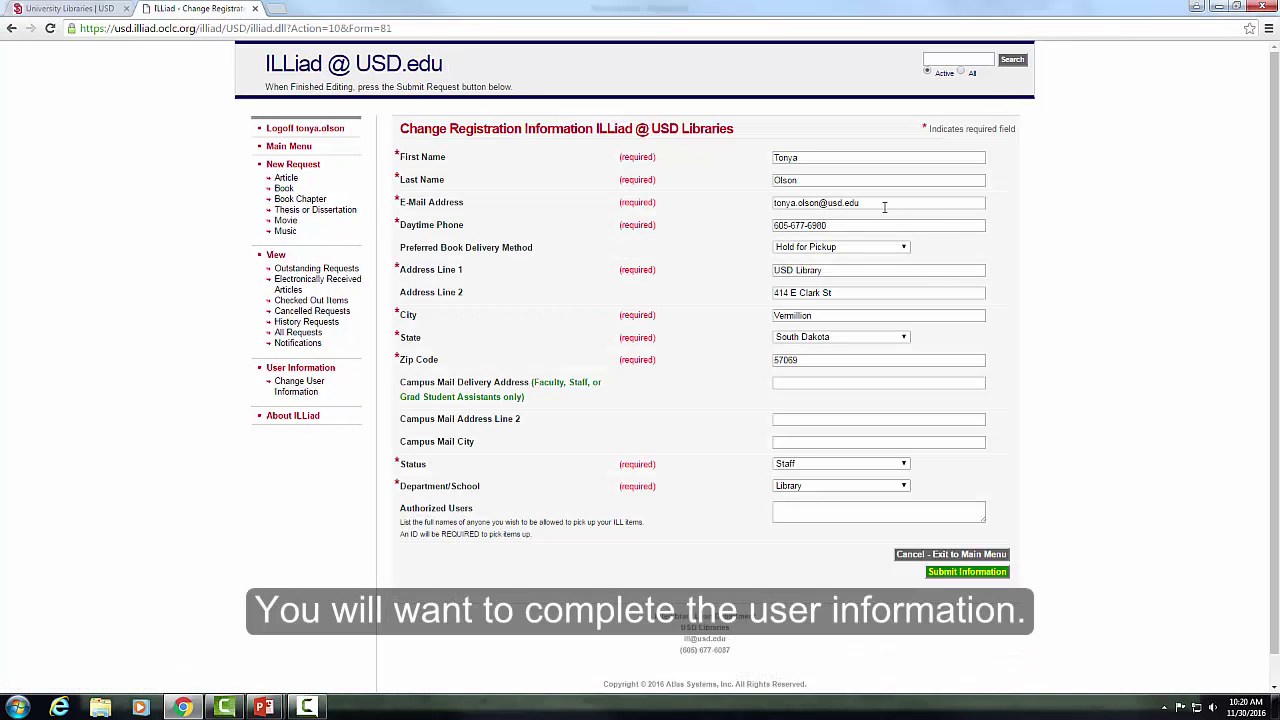
pyautogui.moveTo(885, 204); pyautogui.dragTo(743, 207)
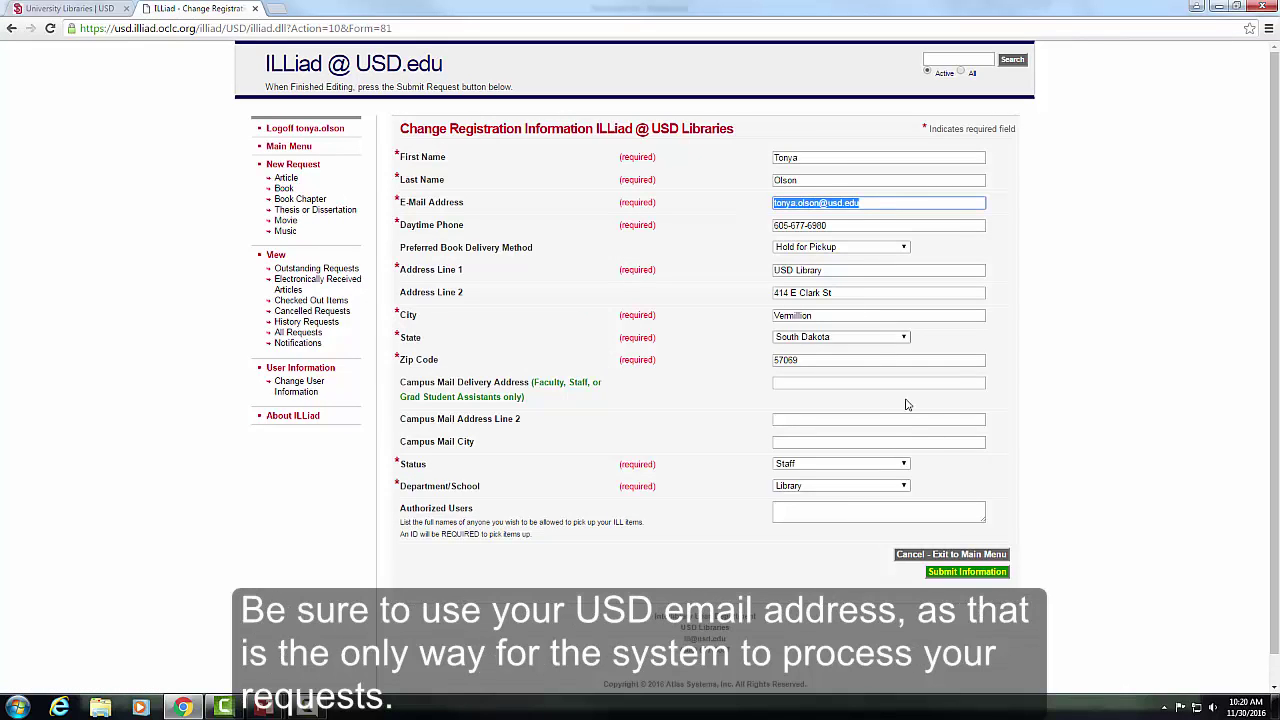
pyautogui.click(938, 469)
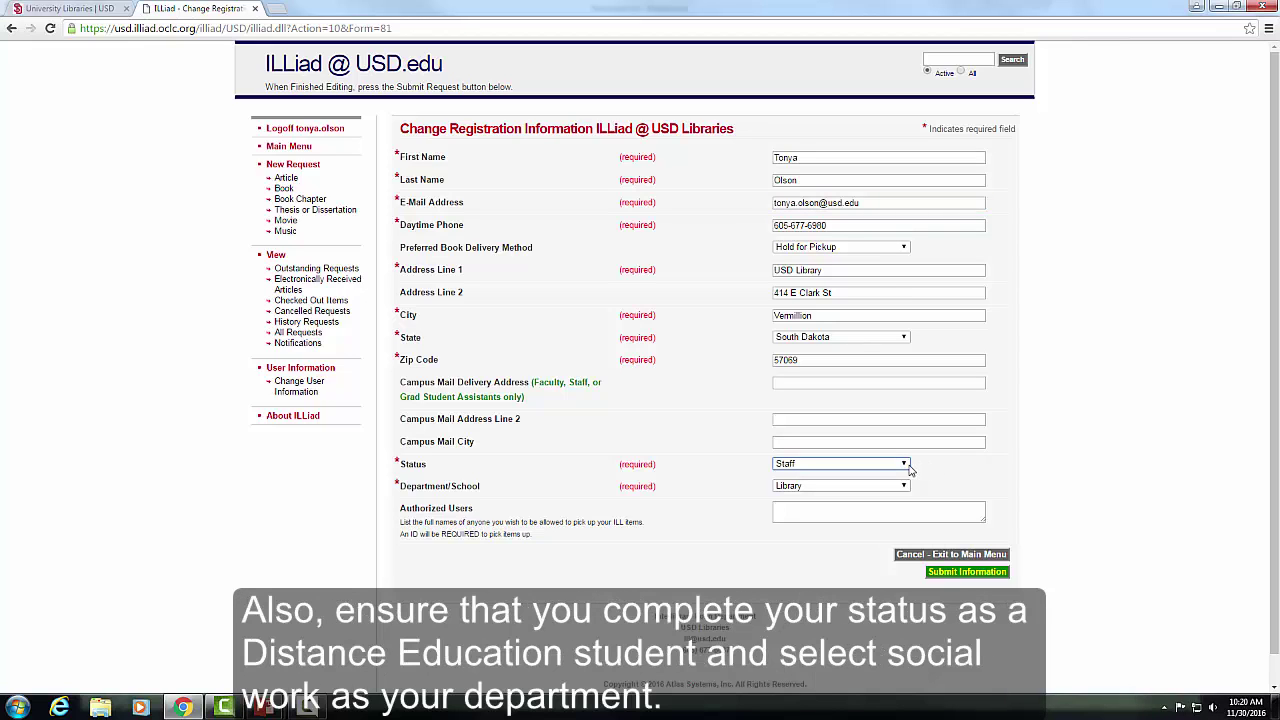
pyautogui.click(906, 466)
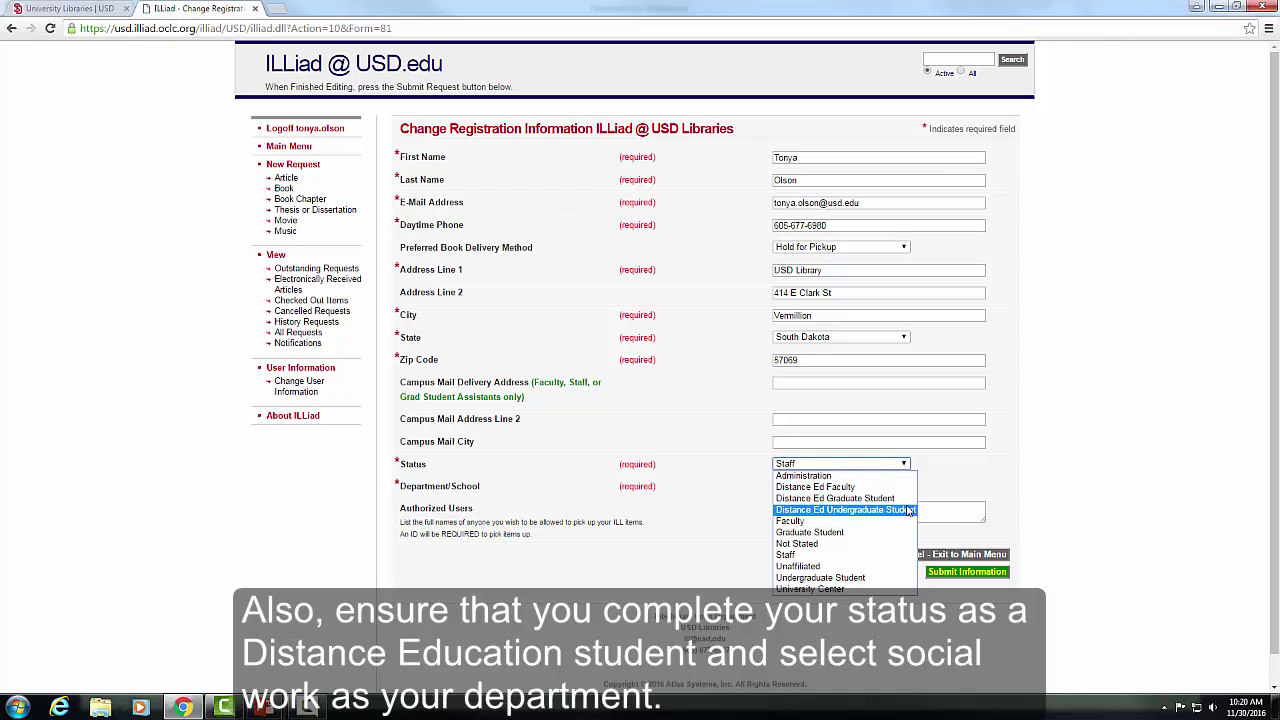
pyautogui.click(905, 510)
pyautogui.click(905, 487)
pyautogui.scroll(-5, 882, 420)
pyautogui.click(882, 440)
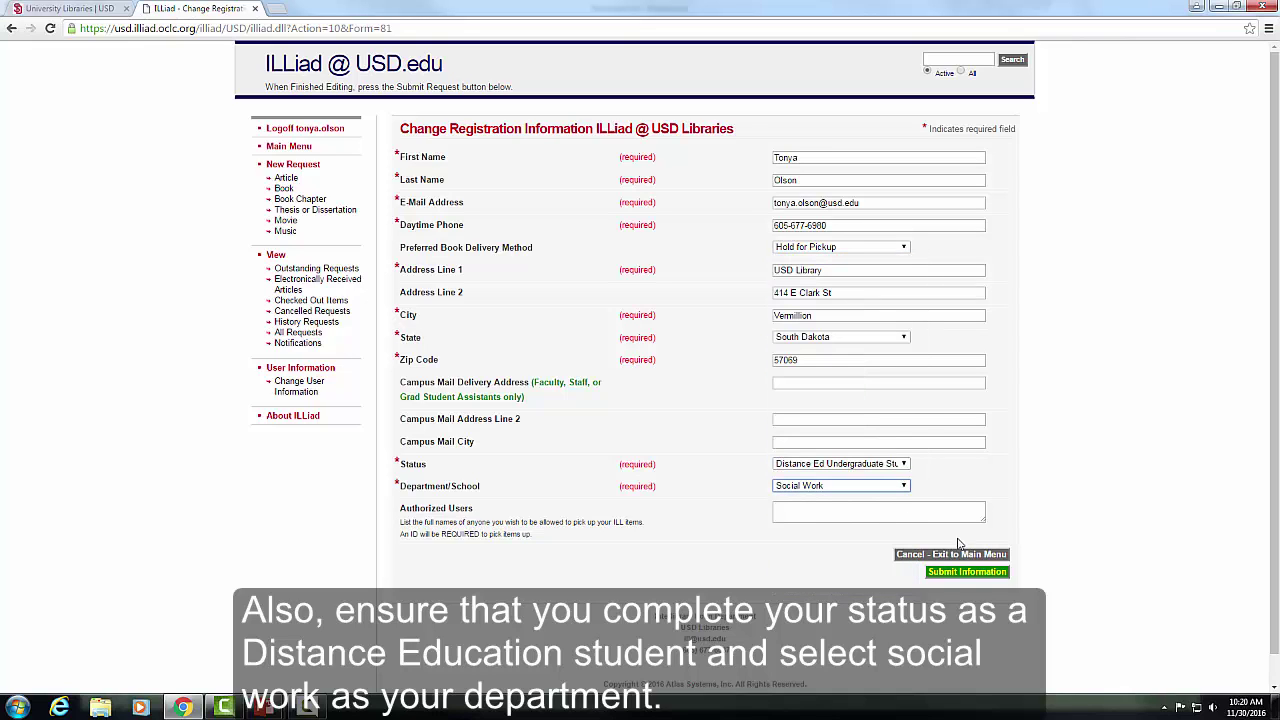
pyautogui.click(966, 574)
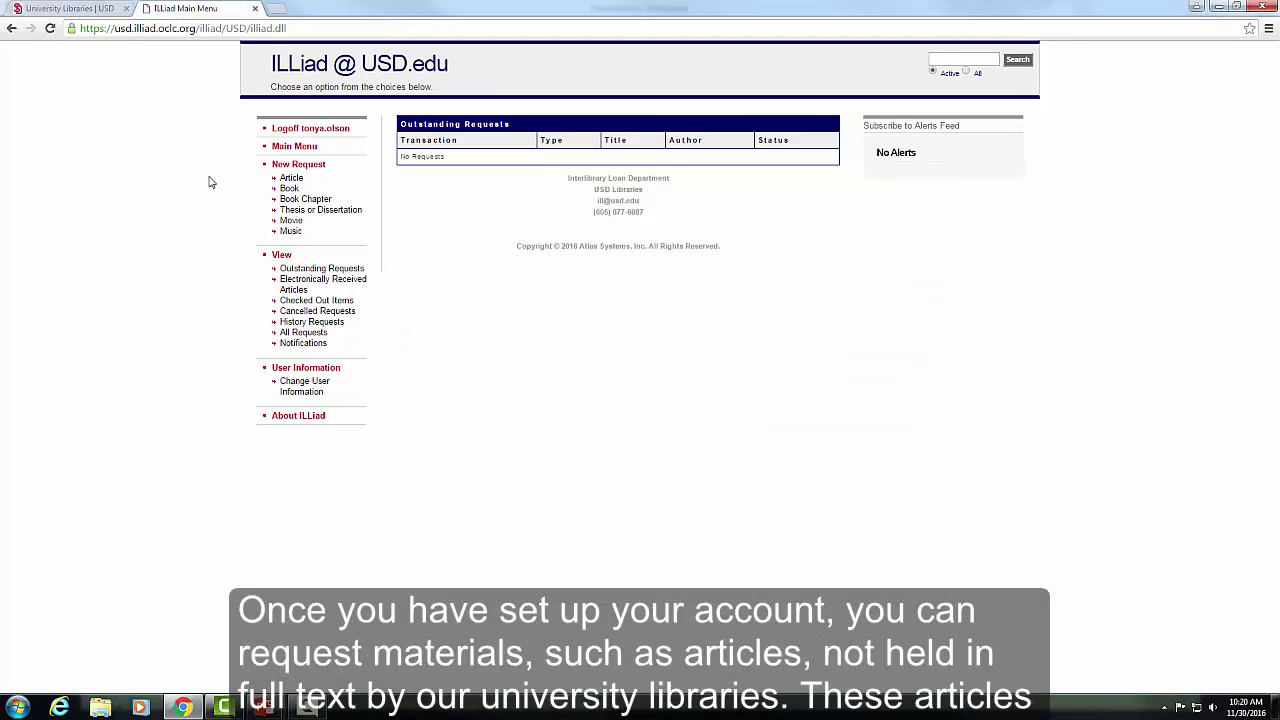
# - View a blank Article Request form, then close the ILLiad tab
pyautogui.click(298, 180)
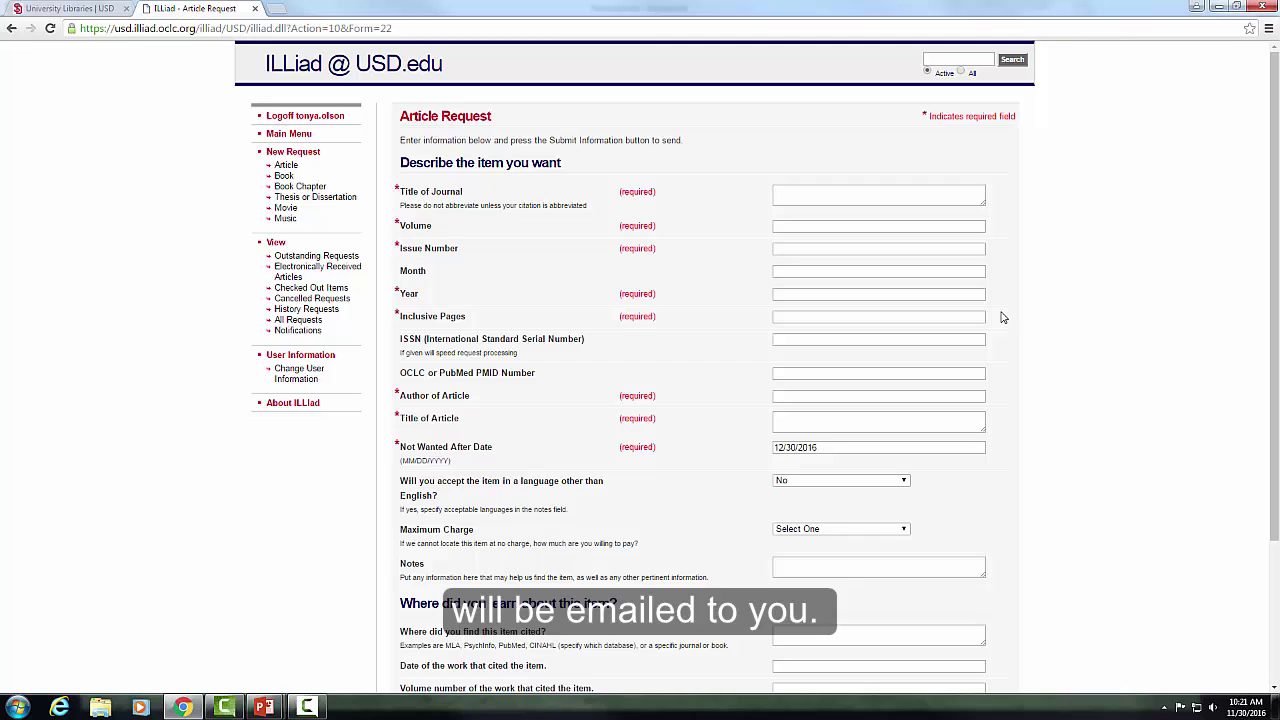
pyautogui.click(256, 9)
pyautogui.scroll(2, 191, 172)
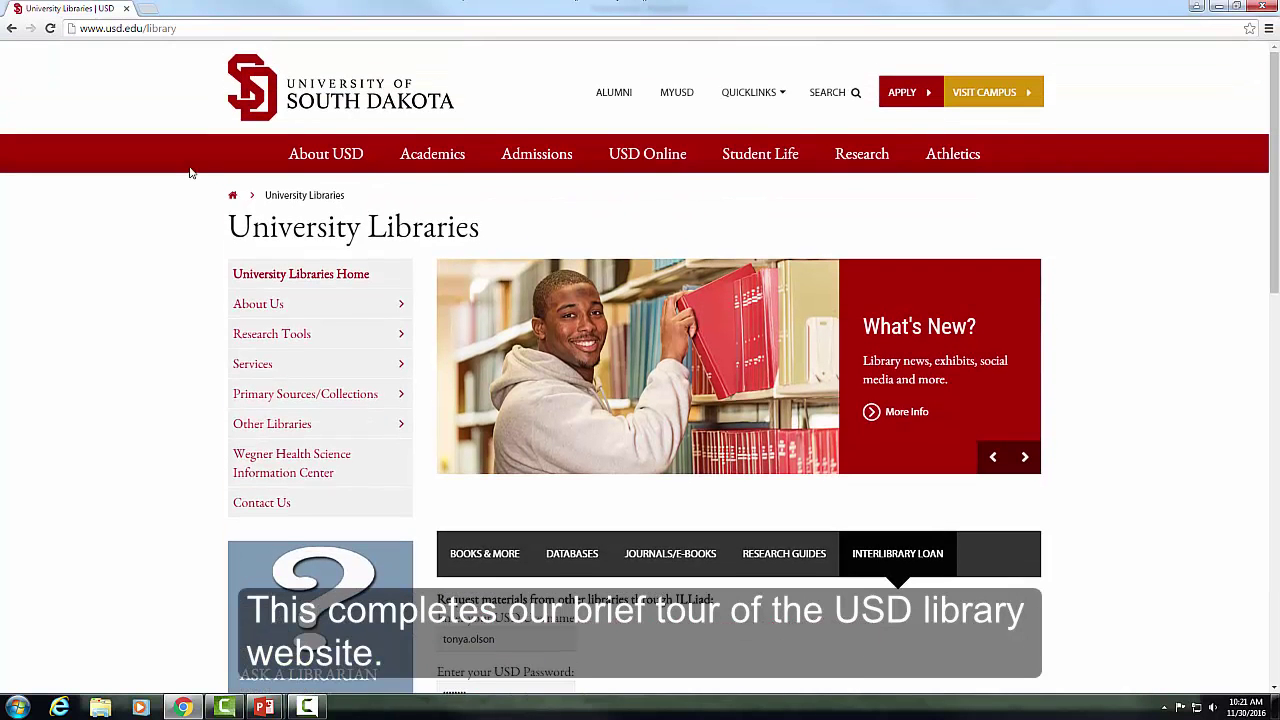